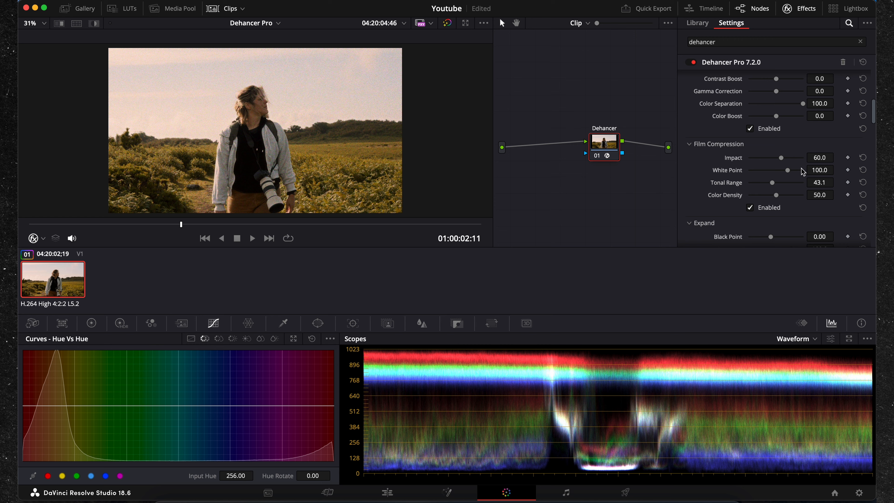
Step: Raise the Film Compression tonal range to 64.8
{"action": "mouse_move", "coordinate": [776, 186]}
{"action": "left_mouse_down"}
{"action": "mouse_move", "coordinate": [759, 190]}
{"action": "mouse_move", "coordinate": [784, 189]}
{"action": "left_mouse_up"}
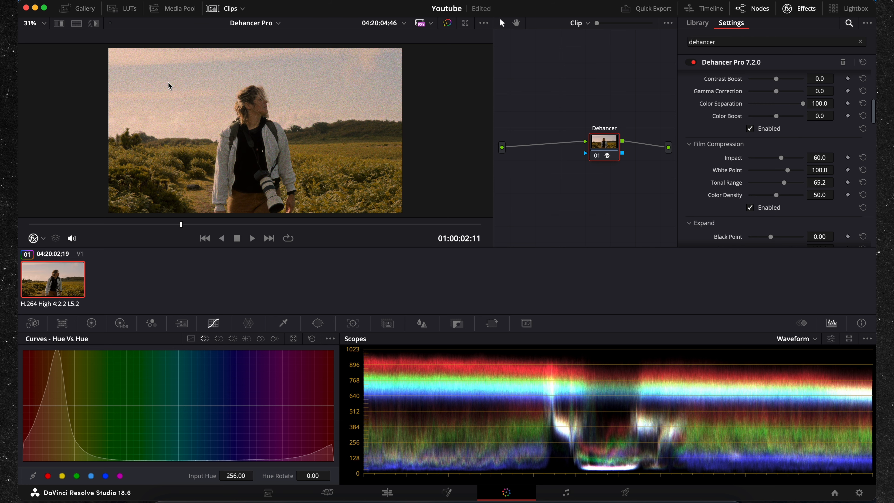
{"action": "left_click_drag", "start_coordinate": [784, 182], "coordinate": [783, 182]}
Step: Enable the Expand section with a black point of 2.03 and a white point of 90.3
{"action": "scroll", "coordinate": [745, 169], "scroll_direction": "down", "scroll_amount": 5}
{"action": "left_click", "coordinate": [704, 134]}
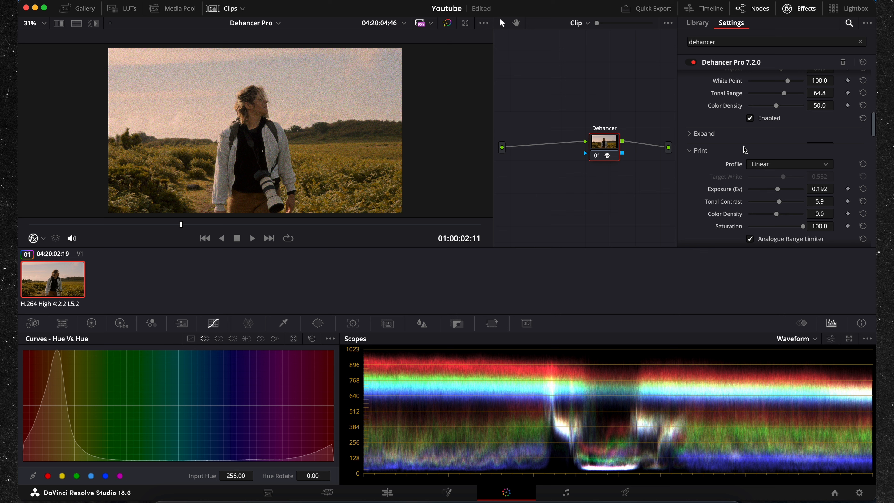
{"action": "left_click", "coordinate": [718, 134]}
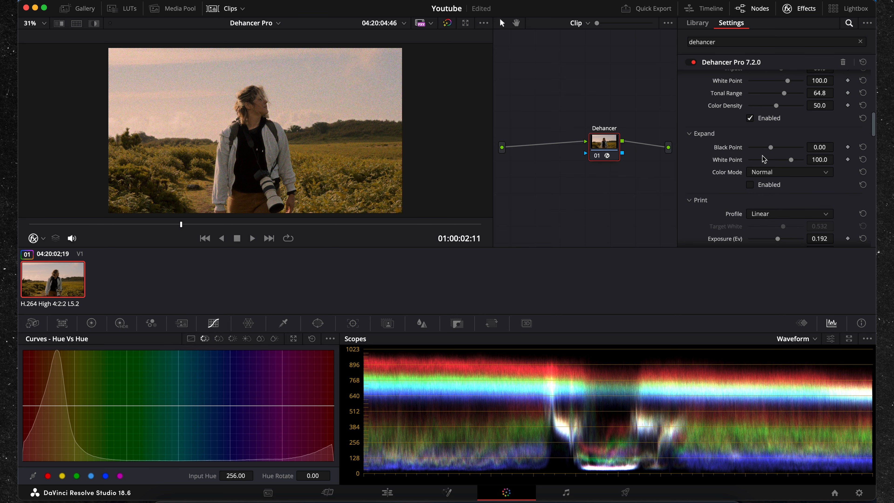
{"action": "left_click", "coordinate": [750, 185]}
{"action": "left_click_drag", "start_coordinate": [775, 151], "coordinate": [787, 162]}
Step: Enable the Print section and choose the Kodak 2383 Print Film profile
{"action": "scroll", "coordinate": [800, 186], "scroll_direction": "down", "scroll_amount": 5}
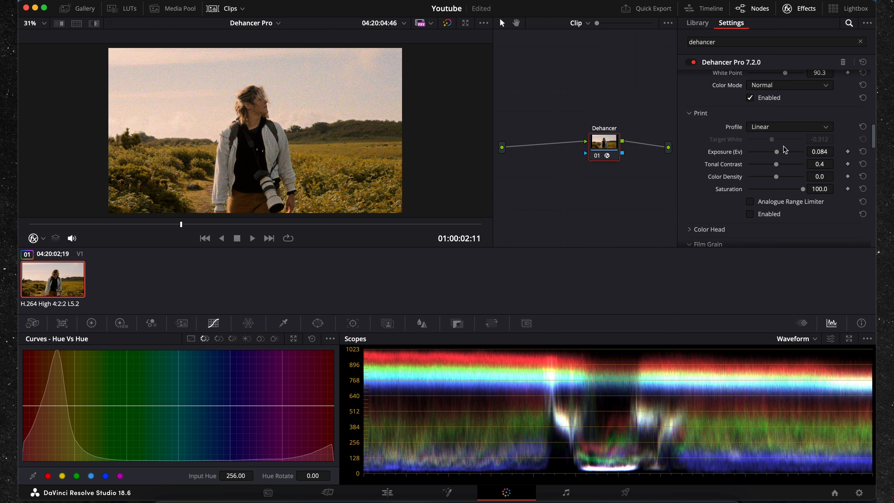
{"action": "left_click", "coordinate": [777, 131]}
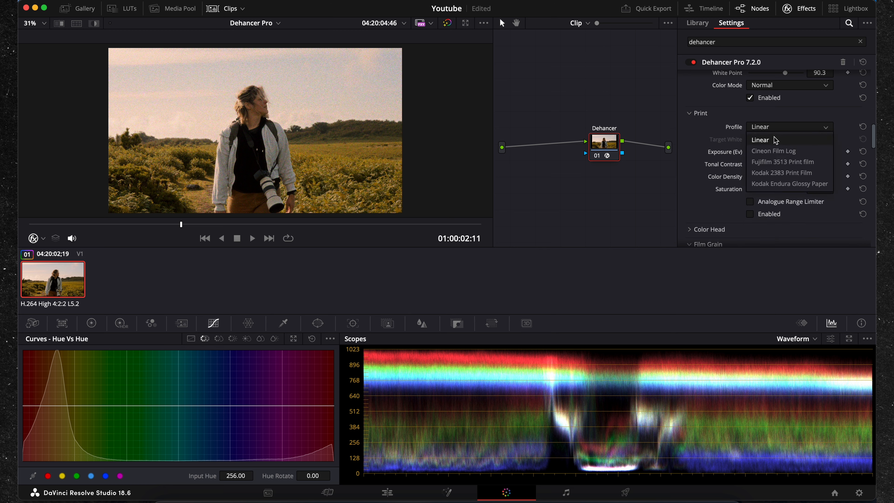
{"action": "left_click", "coordinate": [782, 129]}
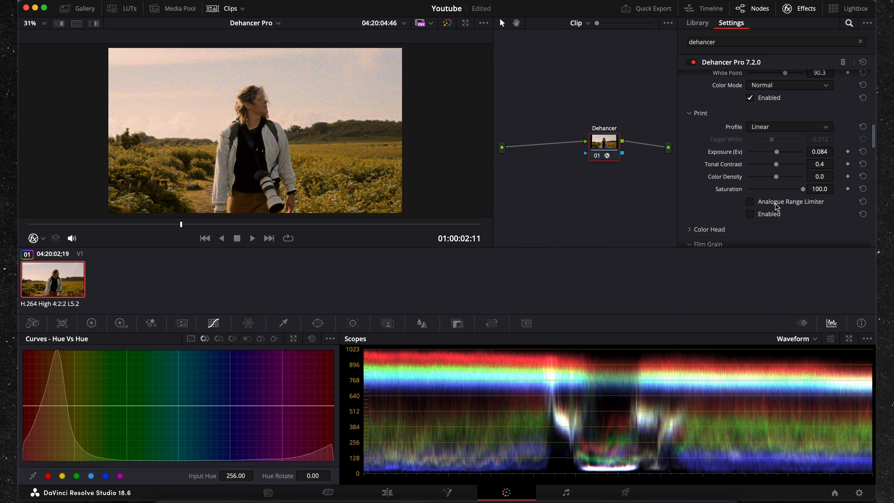
{"action": "left_click", "coordinate": [771, 214]}
{"action": "left_click", "coordinate": [791, 131]}
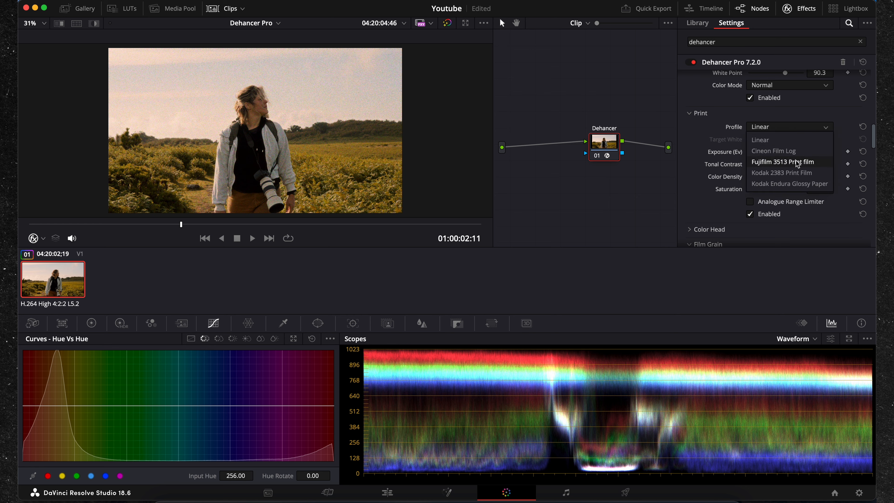
{"action": "left_click", "coordinate": [804, 173]}
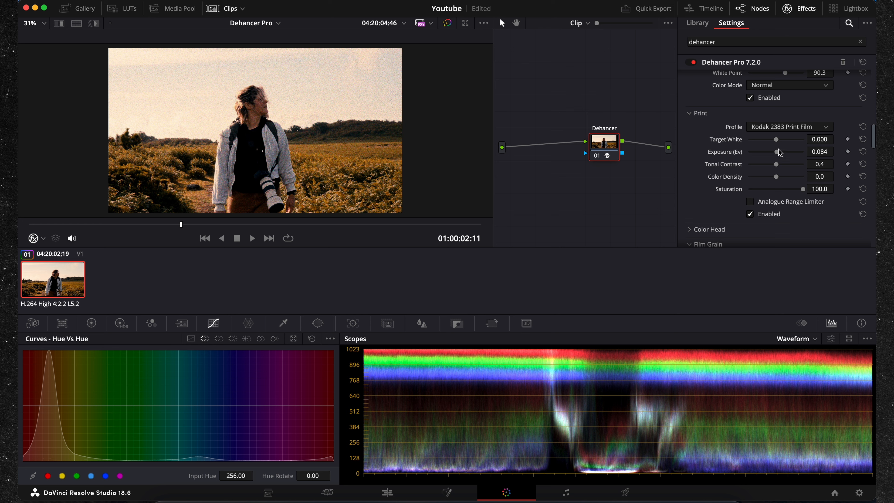
Step: Set the Print section's tonal contrast to -4.2 and its target white to 0.018
{"action": "left_click_drag", "start_coordinate": [780, 167], "coordinate": [775, 168]}
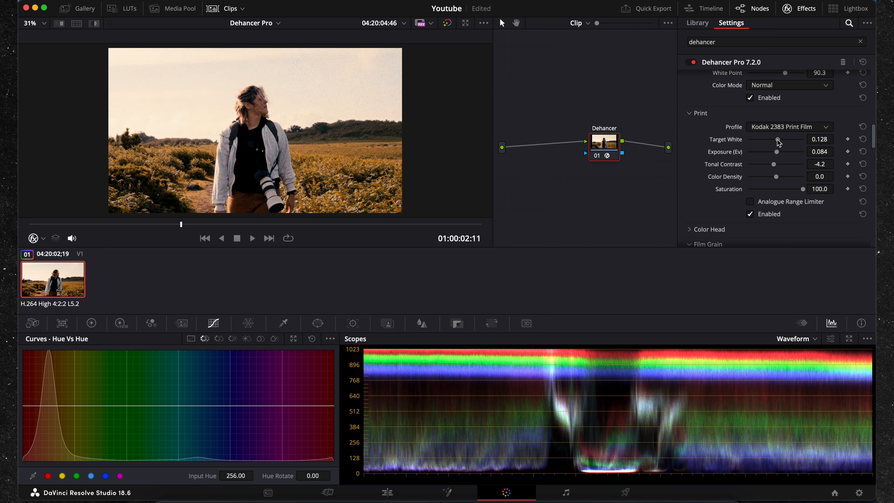
{"action": "left_click_drag", "start_coordinate": [778, 143], "coordinate": [773, 145]}
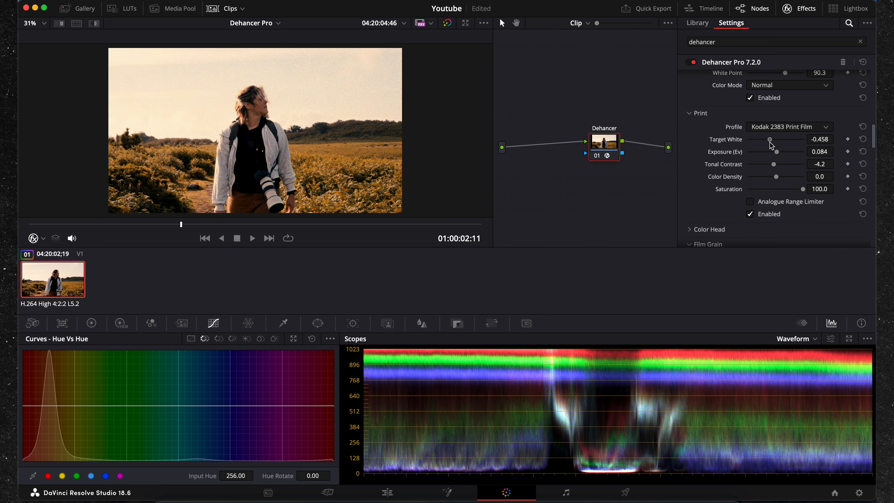
{"action": "left_click_drag", "start_coordinate": [772, 144], "coordinate": [778, 143]}
Step: Compare the image with the Print section disabled and enabled, leaving it enabled
{"action": "scroll", "coordinate": [793, 184], "scroll_direction": "down", "scroll_amount": 2}
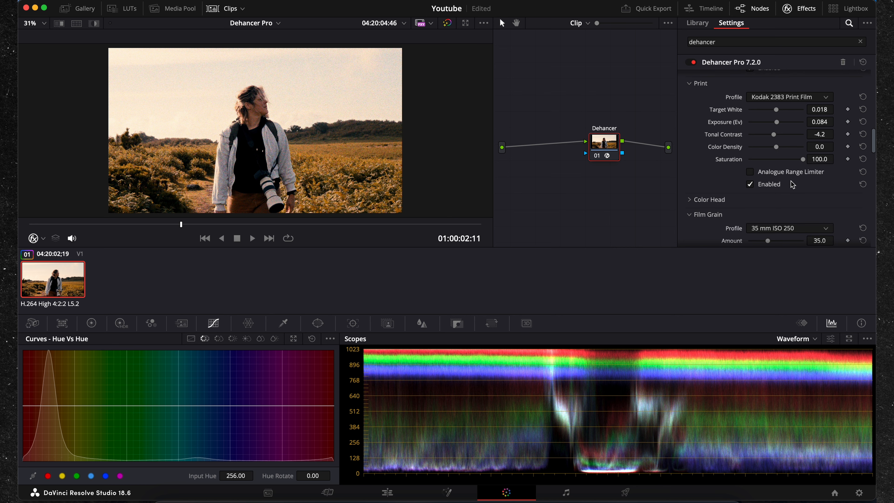
{"action": "left_click", "coordinate": [768, 186]}
{"action": "left_click", "coordinate": [777, 185]}
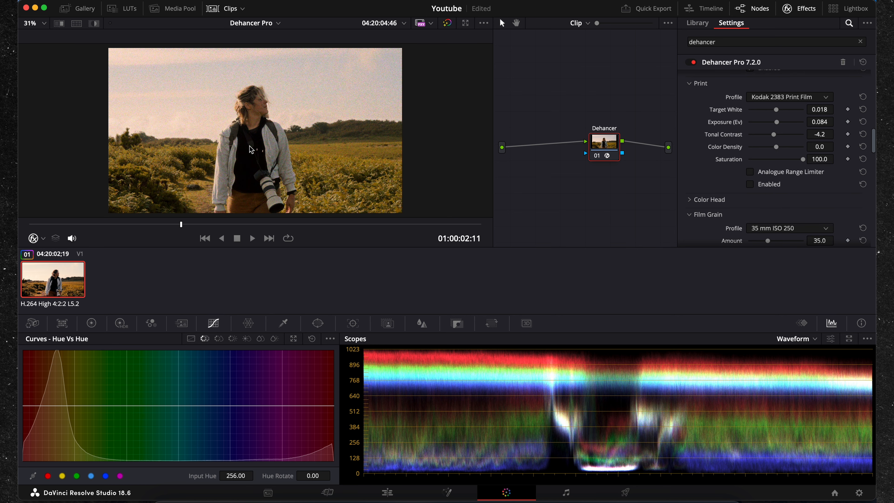
{"action": "left_click", "coordinate": [767, 186]}
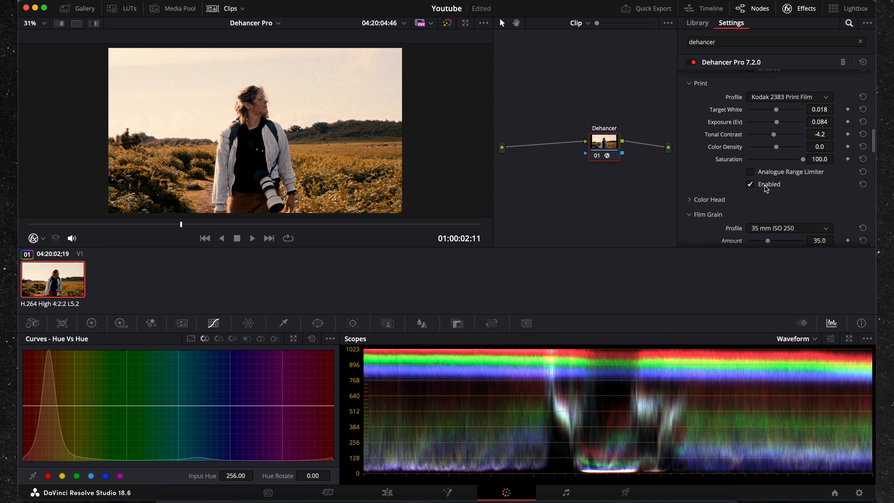
{"action": "left_click", "coordinate": [775, 189]}
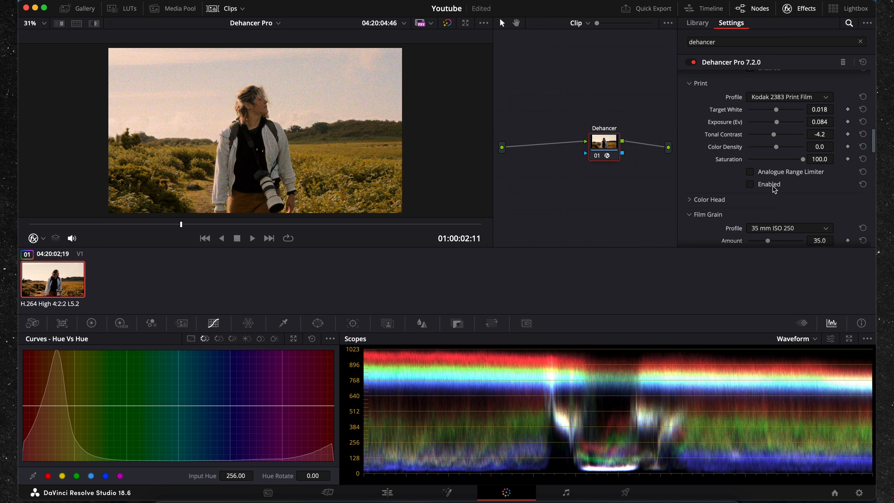
{"action": "left_click", "coordinate": [776, 189]}
Step: Inspect the graded image at different magnifications and play back part of the clip to review the print look
{"action": "scroll", "coordinate": [778, 188], "scroll_direction": "up", "scroll_amount": 2}
{"action": "scroll", "coordinate": [290, 132], "scroll_direction": "up", "scroll_amount": 5}
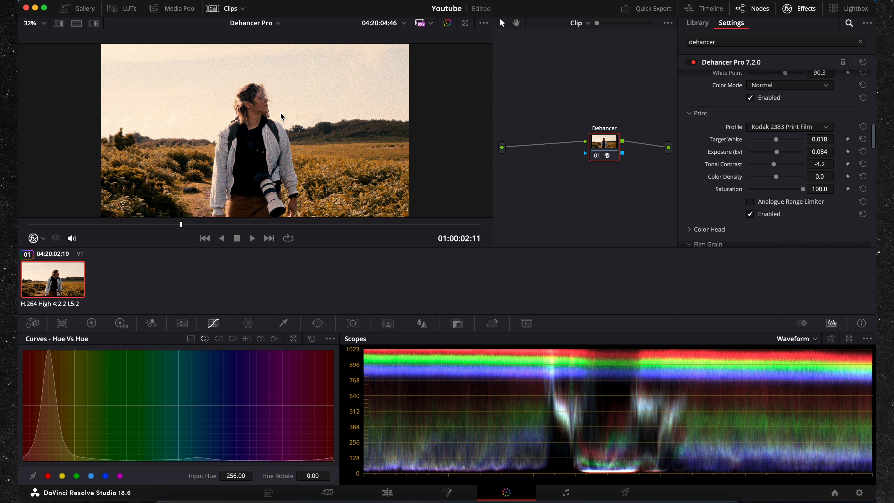
{"action": "scroll", "coordinate": [338, 137], "scroll_direction": "down", "scroll_amount": 5}
{"action": "scroll", "coordinate": [347, 149], "scroll_direction": "down", "scroll_amount": 1}
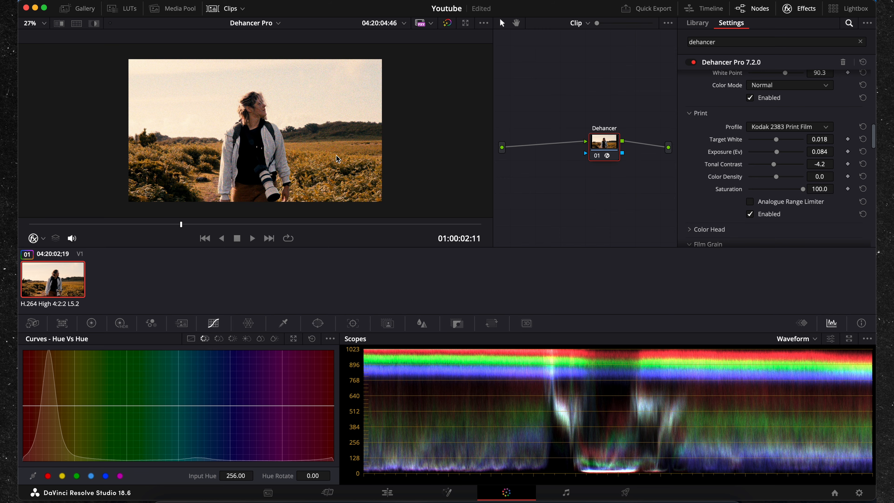
{"action": "key", "text": "space"}
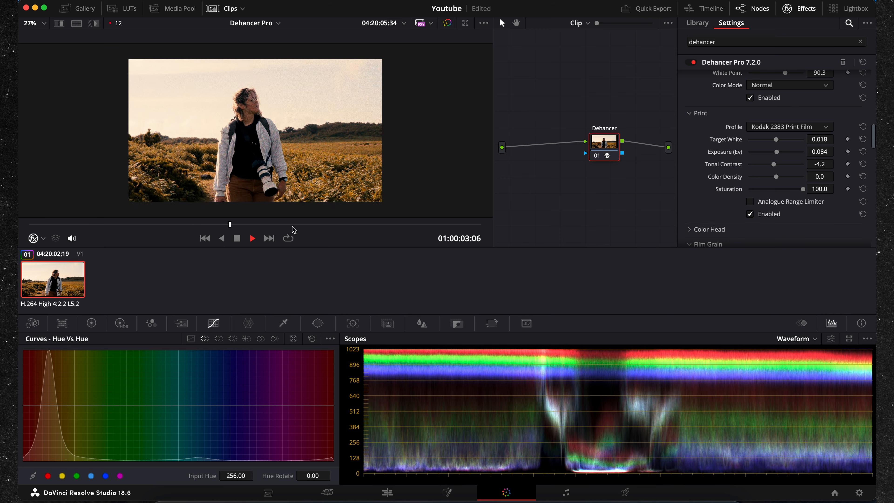
{"action": "key", "text": "space"}
{"action": "scroll", "coordinate": [786, 184], "scroll_direction": "up", "scroll_amount": 2}
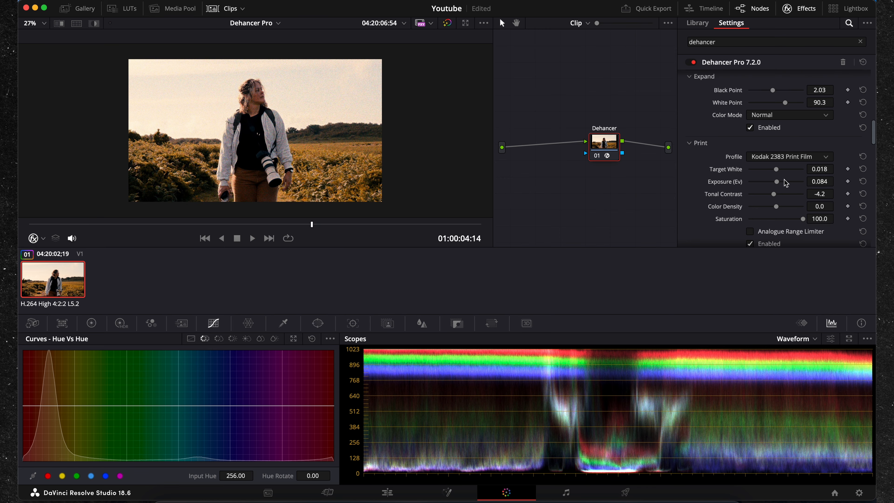
{"action": "scroll", "coordinate": [788, 194], "scroll_direction": "down", "scroll_amount": 1}
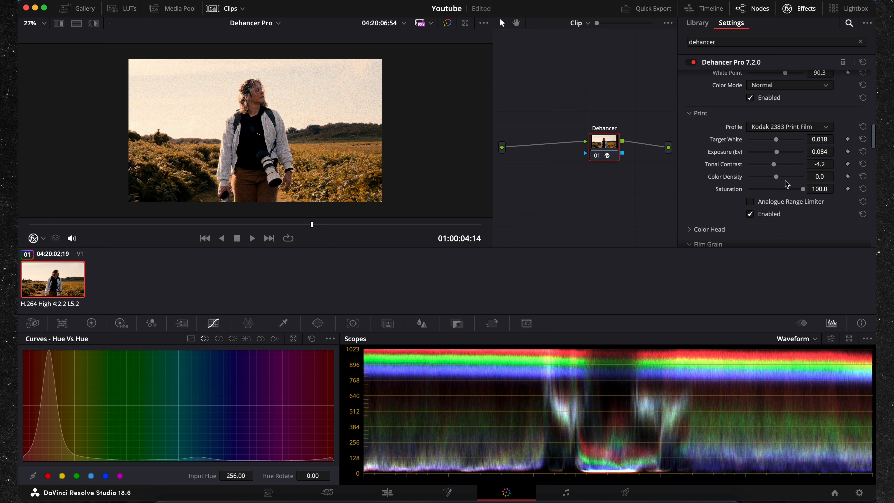
Step: Try the 8 mm ISO 50 film grain profile, followed by 8 mm ISO 500, checking the grain up close
{"action": "scroll", "coordinate": [787, 185], "scroll_direction": "down", "scroll_amount": 3}
{"action": "scroll", "coordinate": [785, 197], "scroll_direction": "down", "scroll_amount": 2}
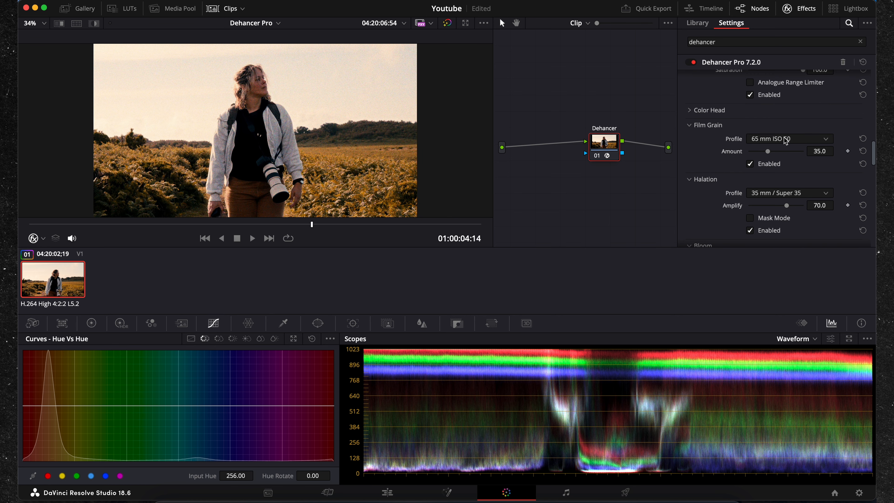
{"action": "left_click", "coordinate": [786, 140]}
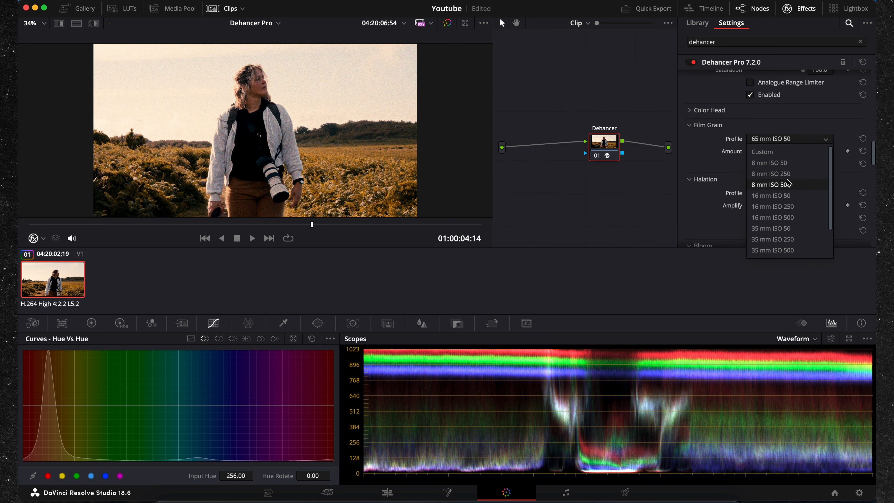
{"action": "scroll", "coordinate": [788, 176], "scroll_direction": "down", "scroll_amount": 3}
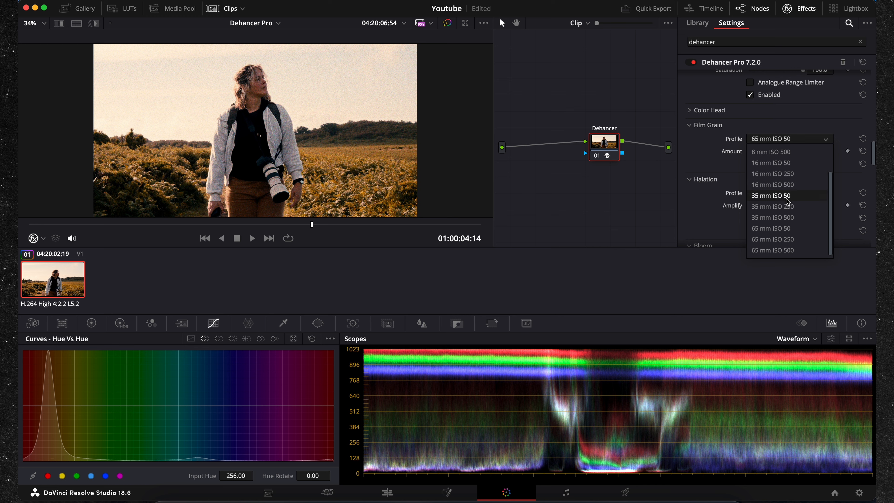
{"action": "scroll", "coordinate": [788, 236], "scroll_direction": "up", "scroll_amount": 3}
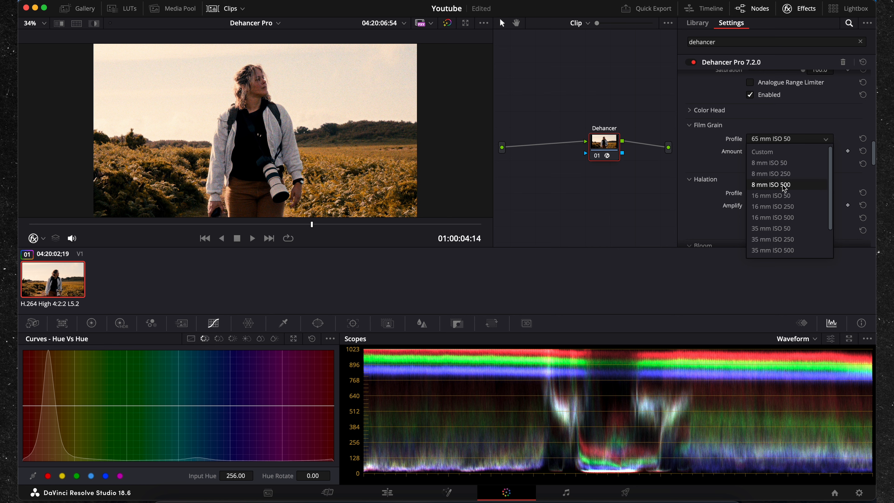
{"action": "left_click", "coordinate": [779, 163]}
{"action": "scroll", "coordinate": [291, 123], "scroll_direction": "up", "scroll_amount": 5}
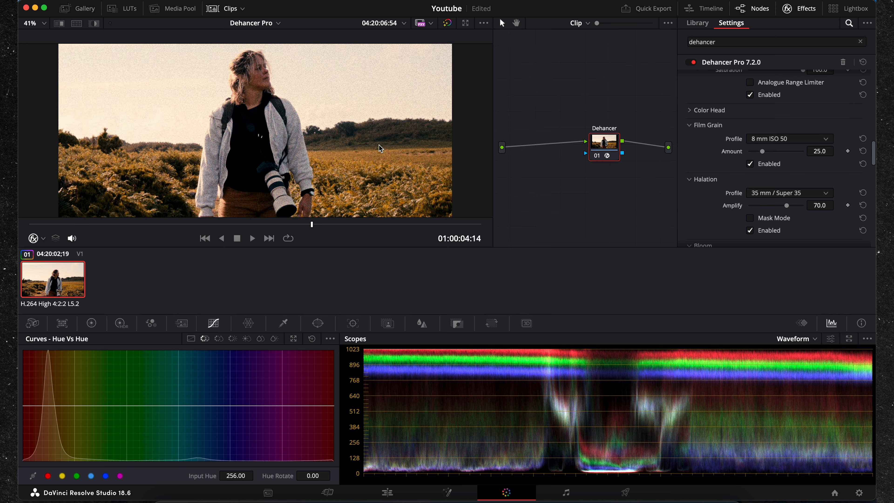
{"action": "left_click", "coordinate": [807, 140]}
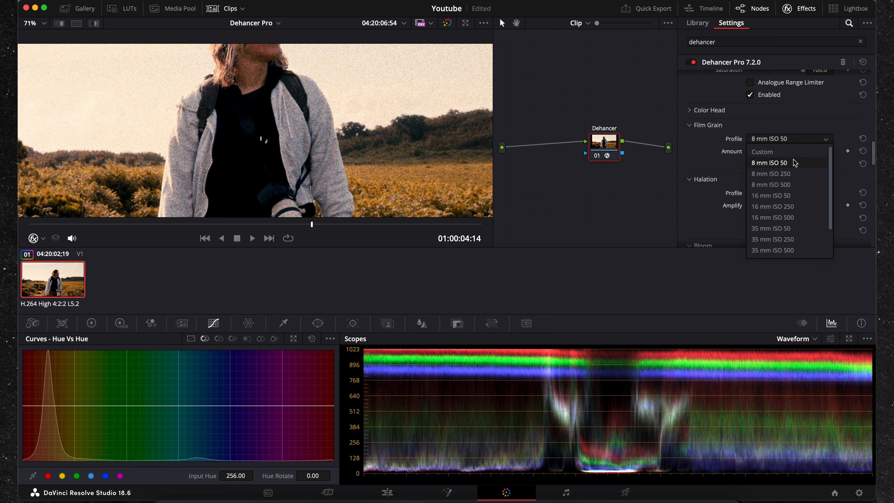
{"action": "left_click", "coordinate": [794, 185]}
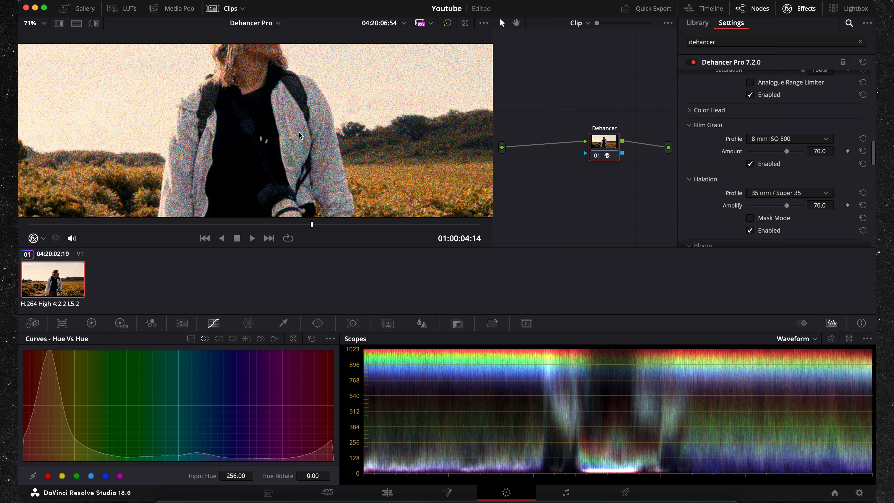
Step: Switch the film grain profile to 35 mm ISO 50 to compare its finer grain
{"action": "left_click", "coordinate": [802, 140]}
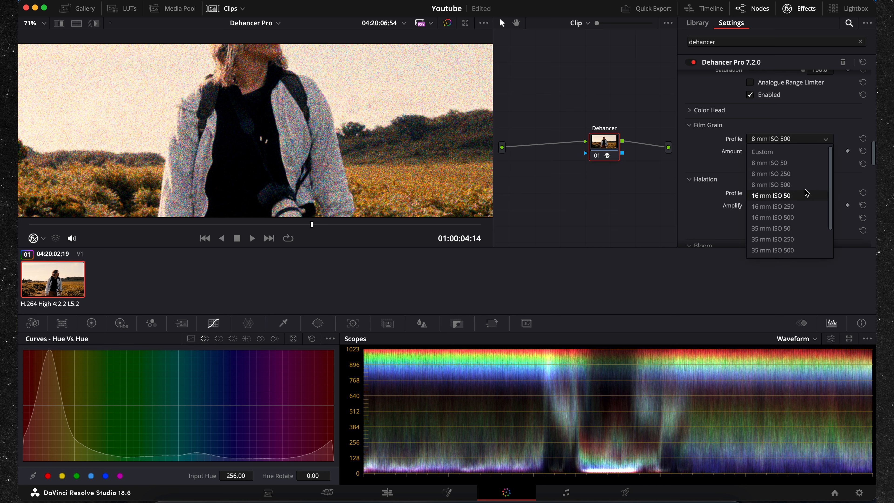
{"action": "scroll", "coordinate": [803, 179], "scroll_direction": "down", "scroll_amount": 1}
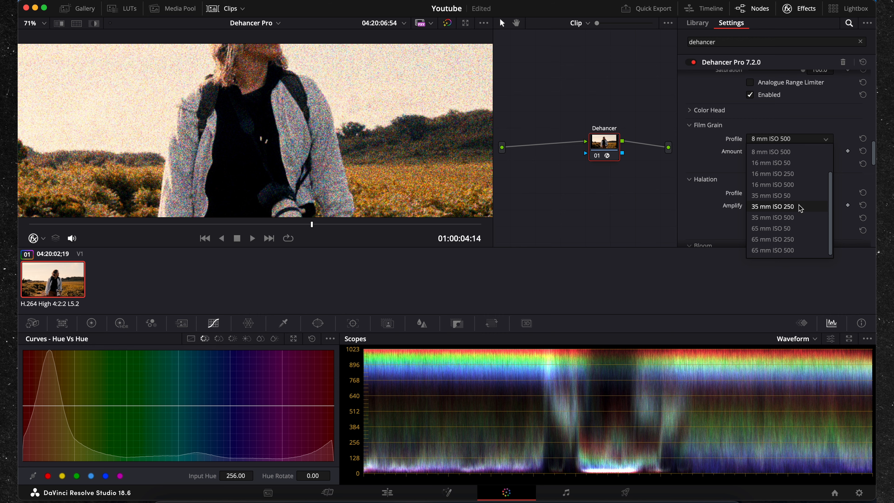
{"action": "left_click", "coordinate": [799, 196]}
{"action": "scroll", "coordinate": [336, 135], "scroll_direction": "down", "scroll_amount": 3}
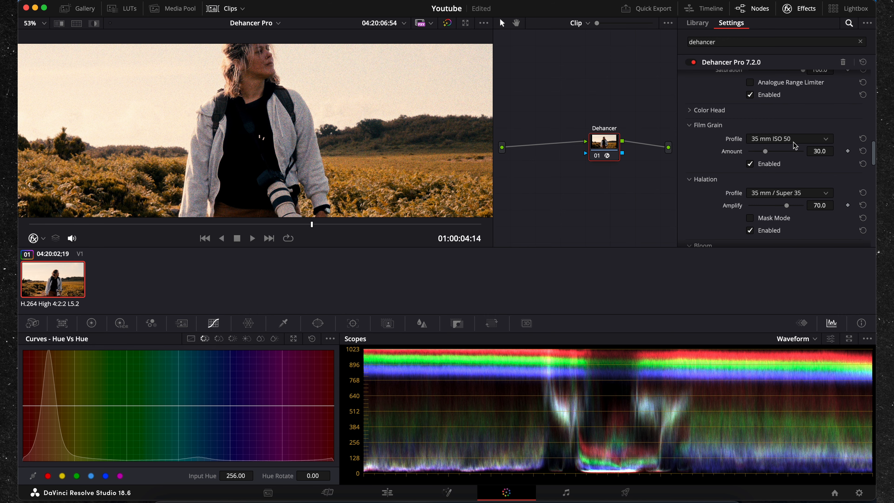
Step: Try the 65 mm ISO 50 film grain profile and inspect the grain both close up and on the full frame
{"action": "left_click", "coordinate": [796, 141]}
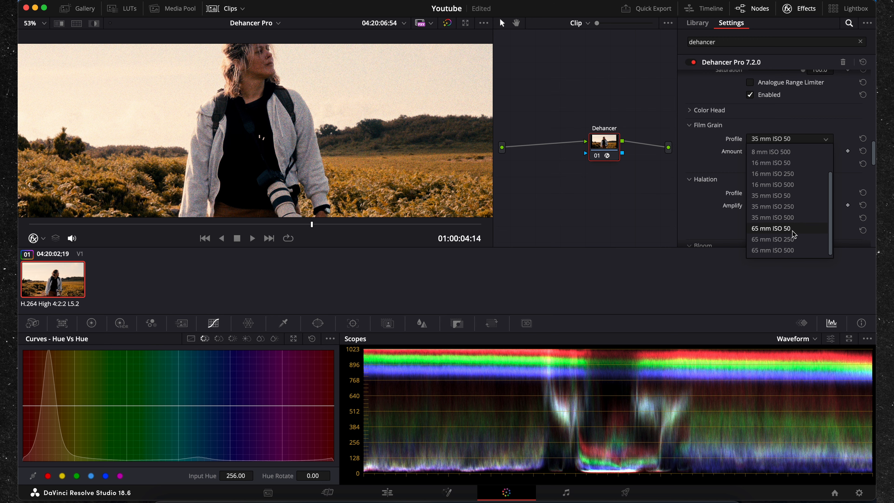
{"action": "left_click", "coordinate": [800, 233]}
{"action": "scroll", "coordinate": [281, 104], "scroll_direction": "up", "scroll_amount": 3}
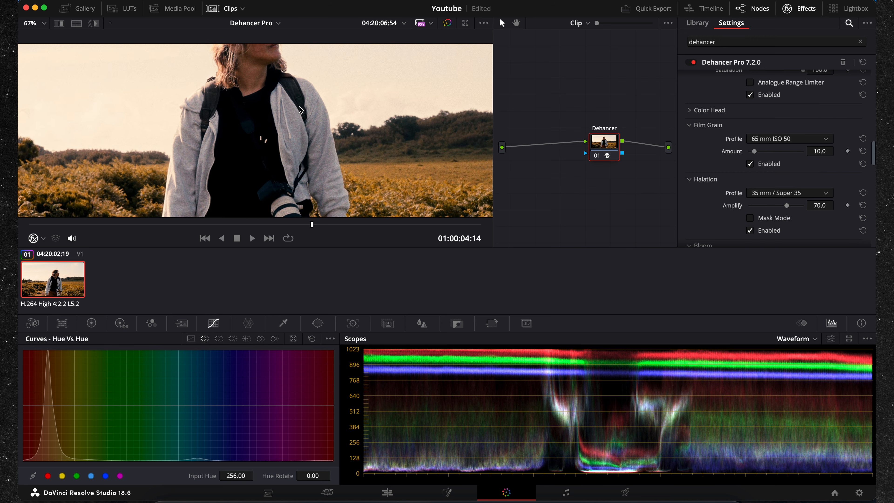
{"action": "right_click", "coordinate": [295, 104]}
{"action": "left_click", "coordinate": [289, 107]}
{"action": "scroll", "coordinate": [323, 130], "scroll_direction": "up", "scroll_amount": 4}
{"action": "scroll", "coordinate": [324, 134], "scroll_direction": "down", "scroll_amount": 7}
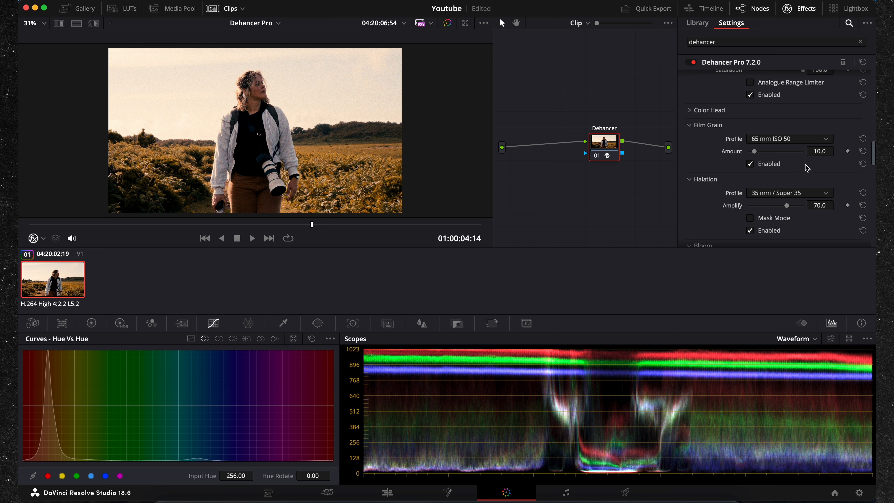
Step: Set the film grain profile back to 35 mm ISO 50 and check the result on the image
{"action": "left_click", "coordinate": [788, 141]}
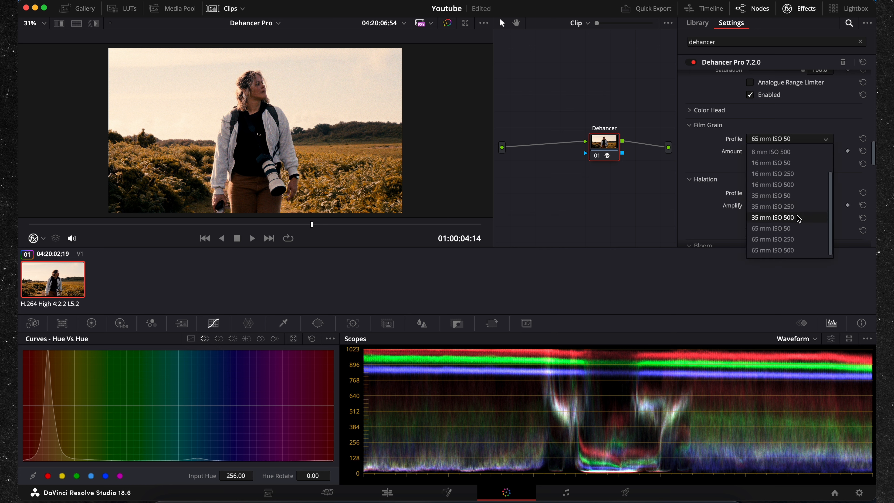
{"action": "left_click", "coordinate": [796, 196]}
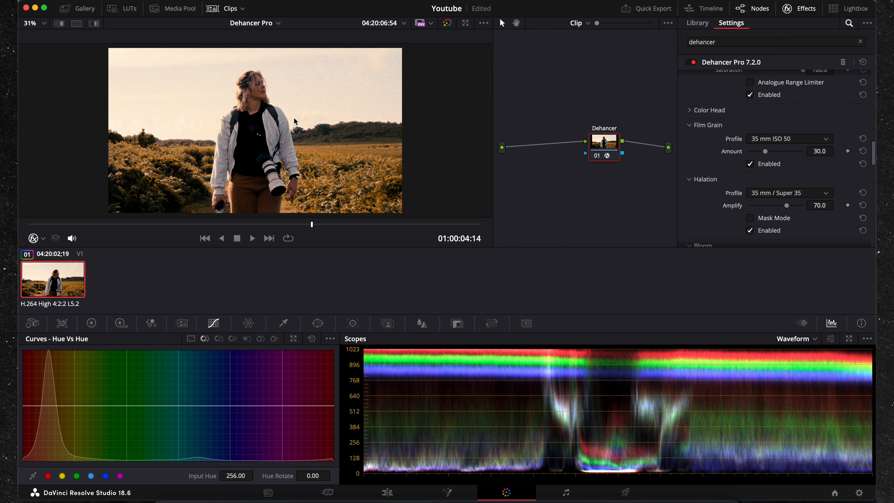
{"action": "scroll", "coordinate": [297, 120], "scroll_direction": "up", "scroll_amount": 2}
{"action": "scroll", "coordinate": [366, 122], "scroll_direction": "down", "scroll_amount": 2}
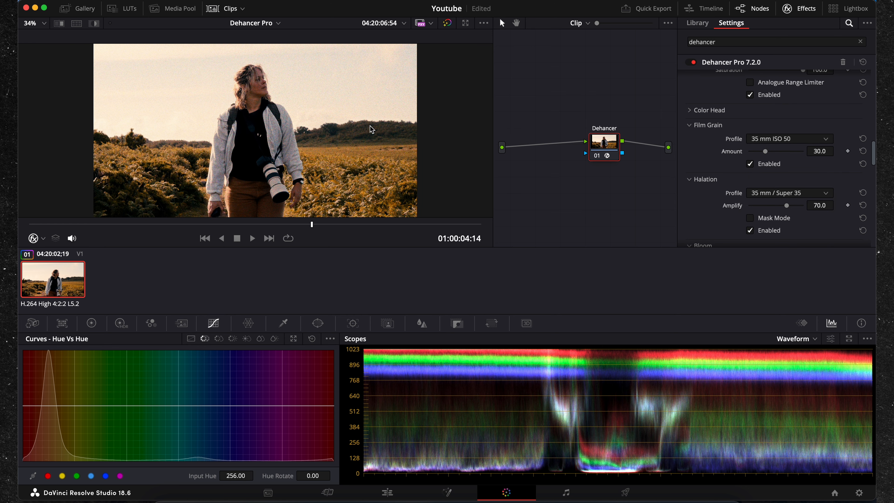
Step: Switch the 35 mm / Super 35 halation effect off and on to compare the image
{"action": "scroll", "coordinate": [802, 172], "scroll_direction": "down", "scroll_amount": 2}
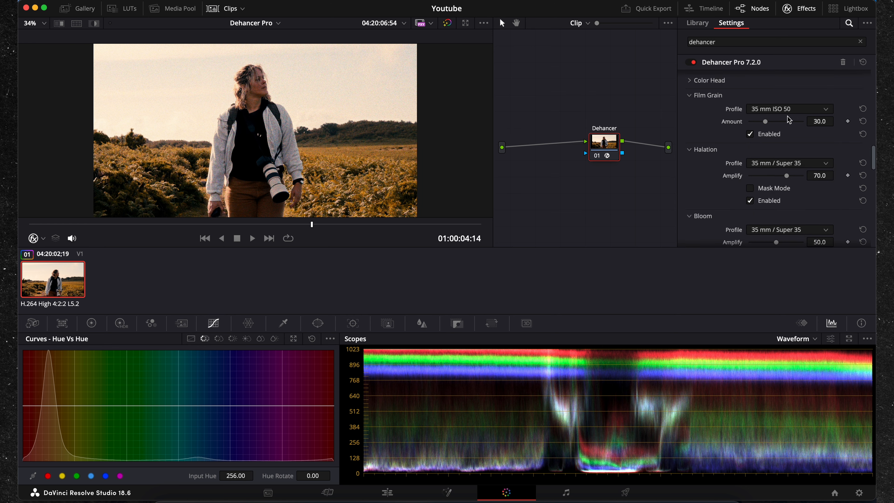
{"action": "left_click", "coordinate": [751, 201]}
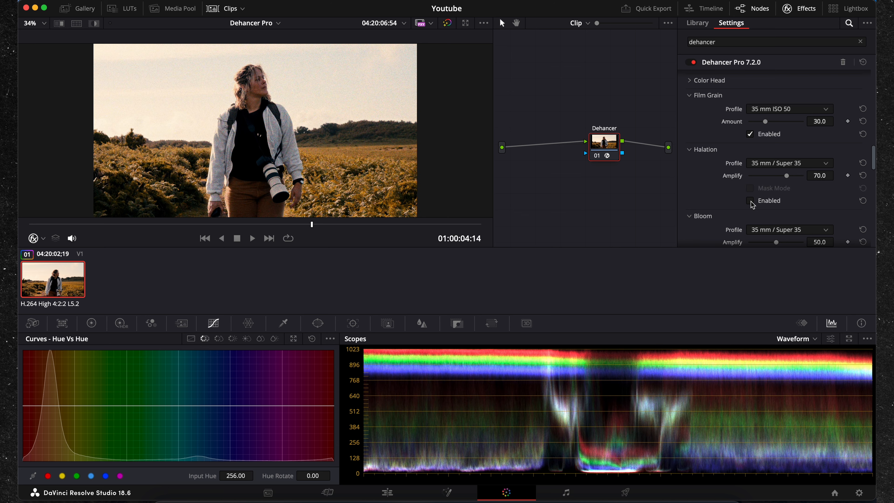
{"action": "left_click", "coordinate": [751, 201]}
{"action": "left_click", "coordinate": [751, 202]}
{"action": "left_click", "coordinate": [751, 202]}
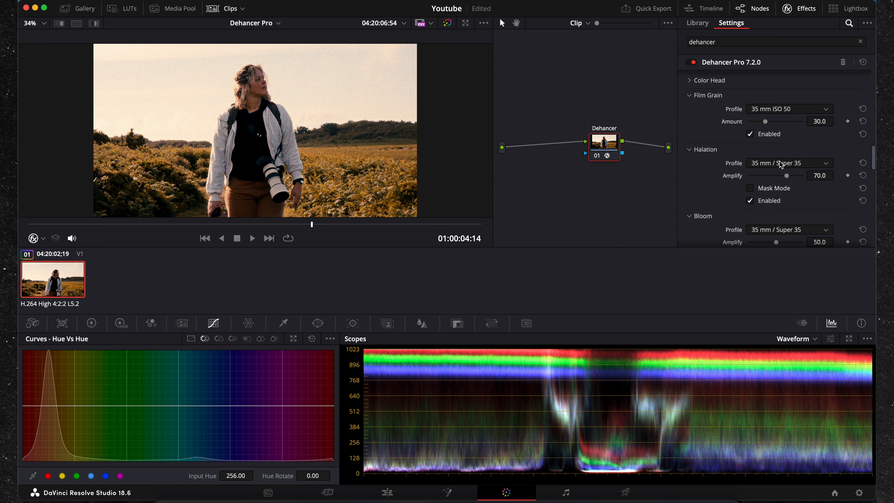
Step: Try the 8 mm / Super 8 halation profile and inspect the subject's edges up close
{"action": "left_click", "coordinate": [780, 163]}
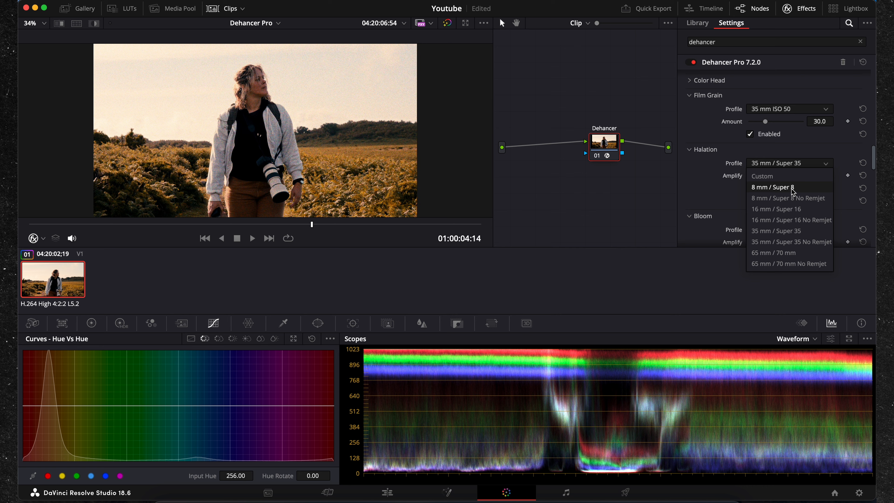
{"action": "left_click", "coordinate": [775, 187]}
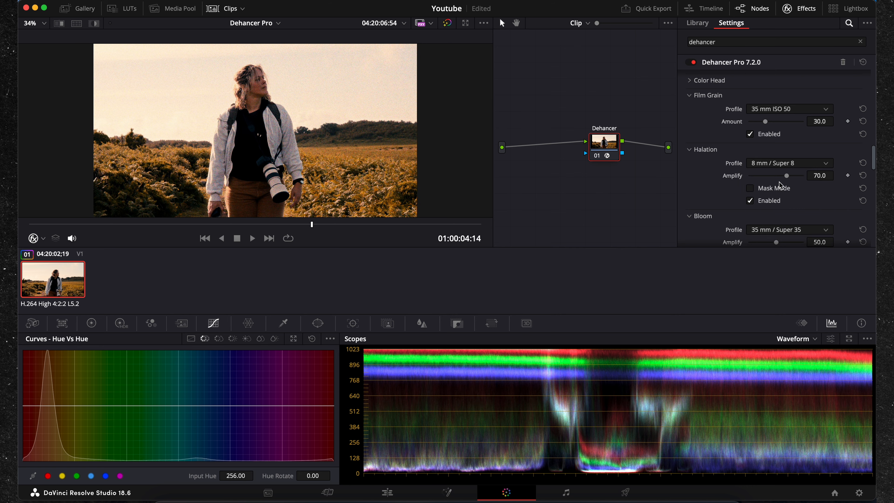
{"action": "scroll", "coordinate": [368, 93], "scroll_direction": "up", "scroll_amount": 2}
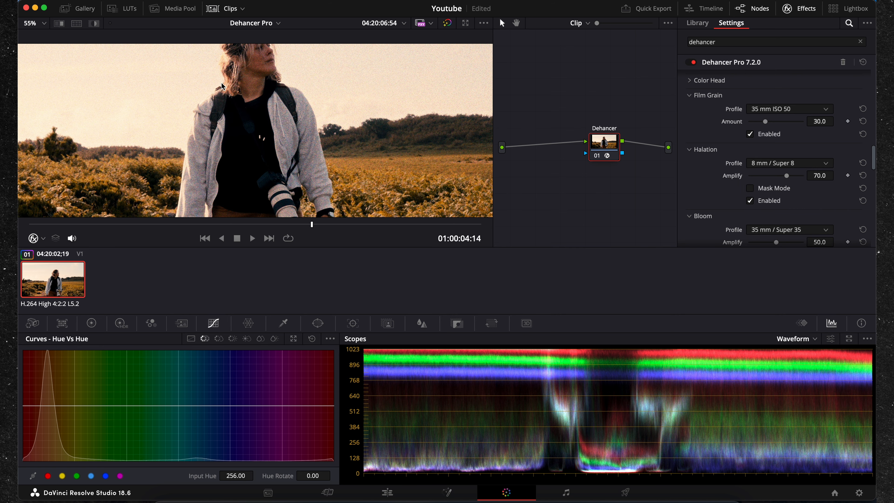
Step: Compare the 8 mm / Super 8 No Remjet halation profile with 8 mm / Super 8, ending on the No Remjet version
{"action": "left_click", "coordinate": [804, 165]}
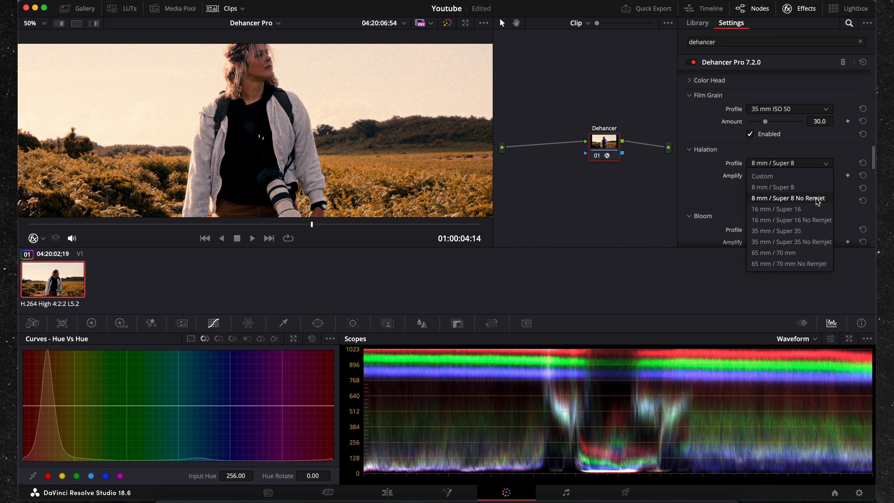
{"action": "left_click", "coordinate": [817, 201]}
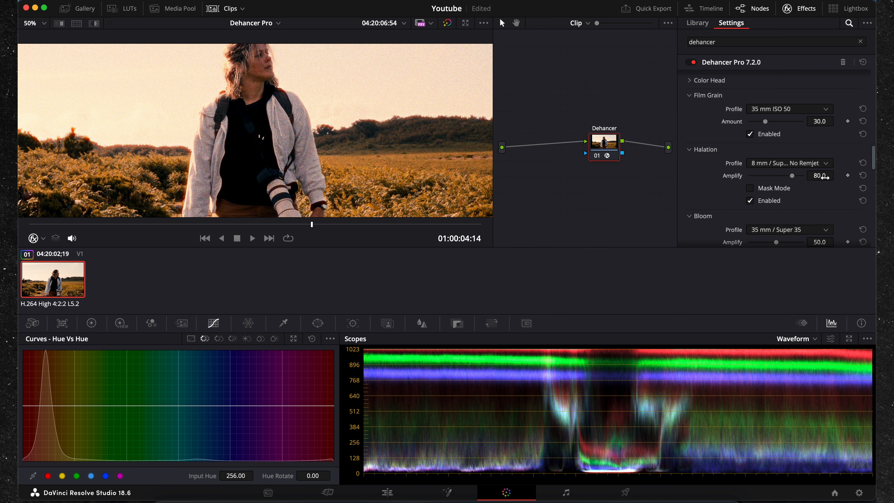
{"action": "left_click", "coordinate": [816, 168]}
{"action": "left_click", "coordinate": [792, 187]}
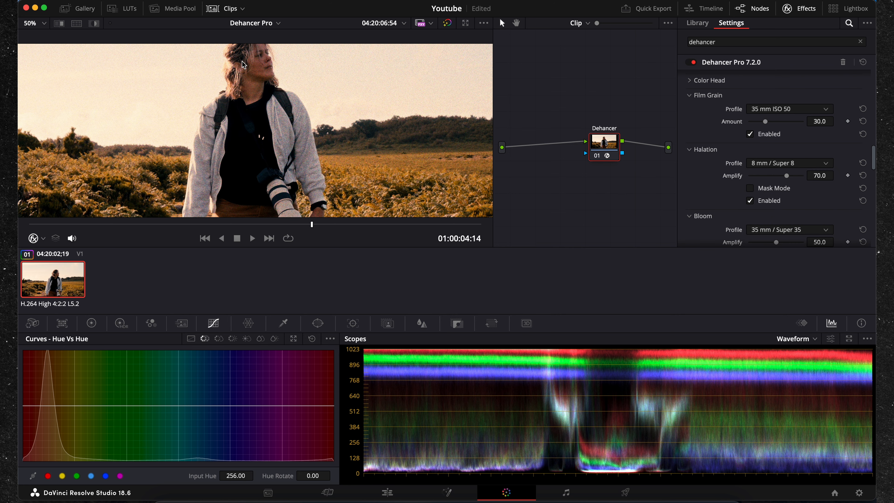
{"action": "left_click", "coordinate": [807, 161]}
{"action": "left_click", "coordinate": [810, 200]}
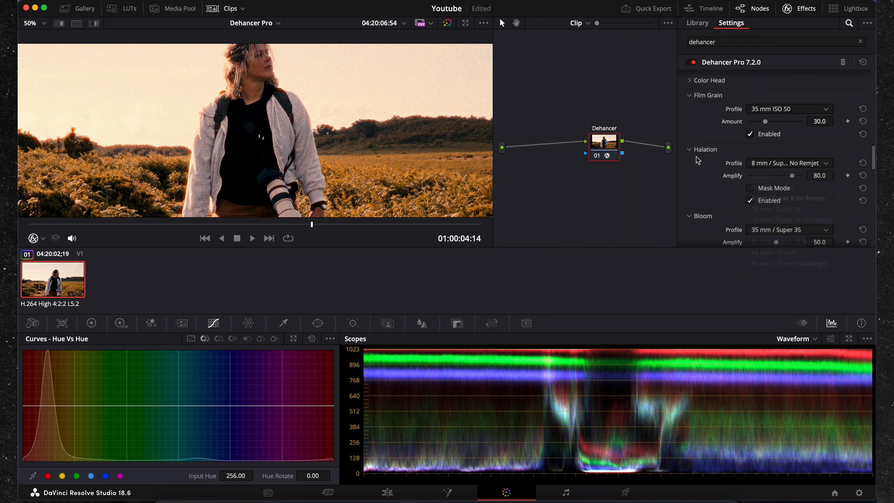
{"action": "scroll", "coordinate": [200, 149], "scroll_direction": "down", "scroll_amount": 2}
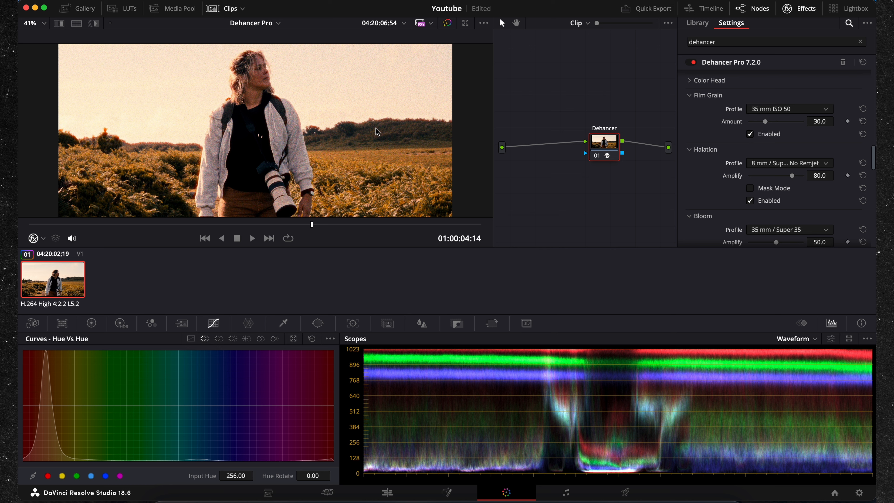
Step: Change the halation profile to 16 mm / Super 16 No Remjet and inspect the glow on the subject
{"action": "left_click", "coordinate": [809, 165]}
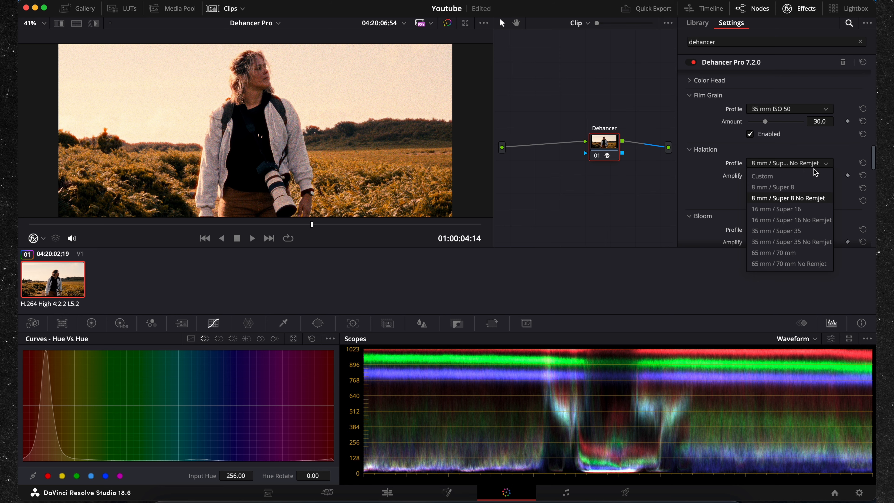
{"action": "left_click", "coordinate": [810, 165]}
{"action": "left_click", "coordinate": [811, 165]}
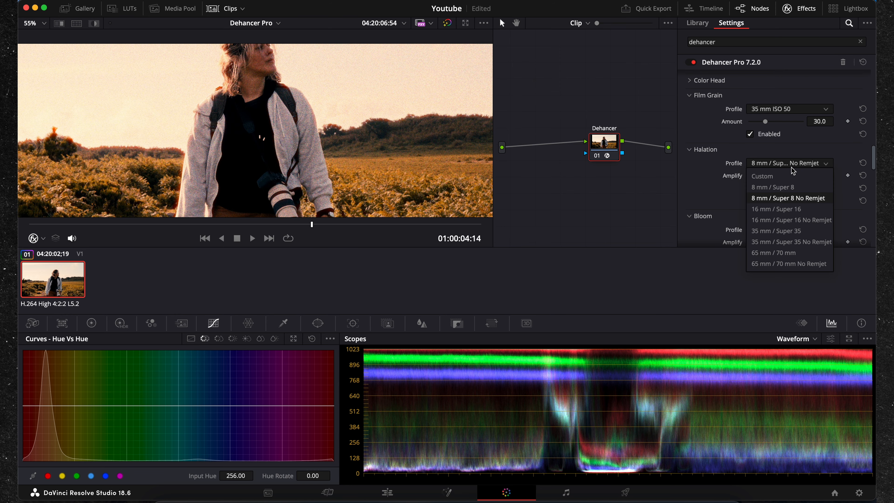
{"action": "left_click", "coordinate": [808, 220]}
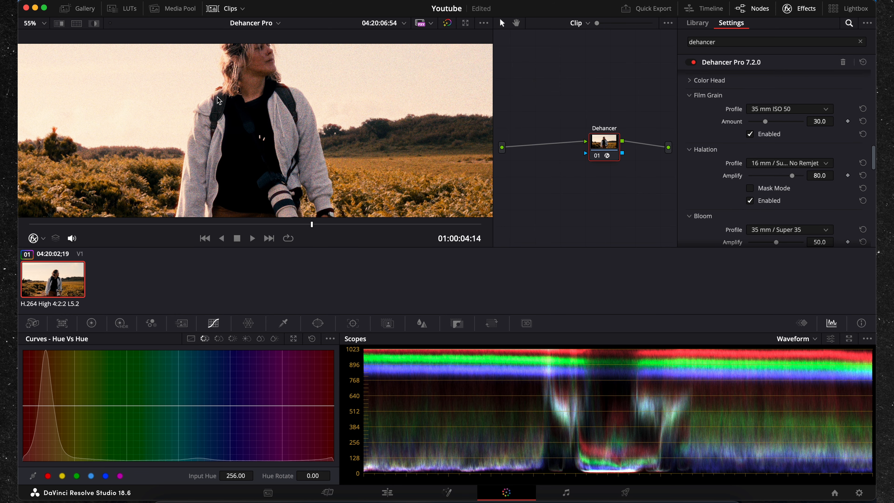
{"action": "scroll", "coordinate": [264, 64], "scroll_direction": "down", "scroll_amount": 4}
{"action": "scroll", "coordinate": [264, 65], "scroll_direction": "up", "scroll_amount": 4}
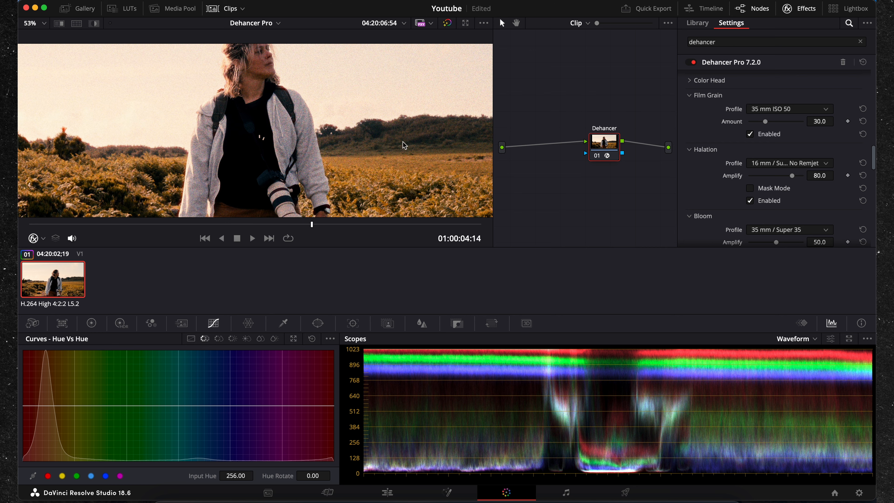
Step: Switch the 16 mm / Super 16 No Remjet halation off and on, comparing it close up and on a wider view
{"action": "left_click", "coordinate": [750, 201]}
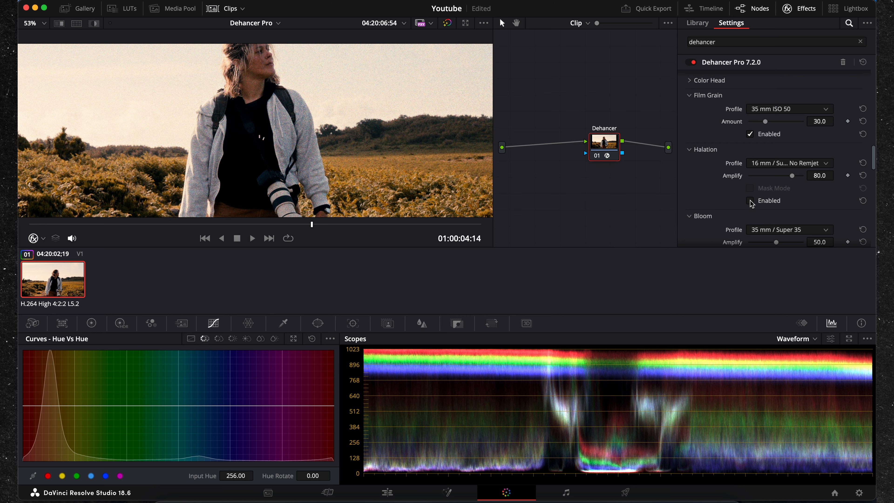
{"action": "left_click", "coordinate": [750, 201]}
{"action": "scroll", "coordinate": [323, 111], "scroll_direction": "down", "scroll_amount": 4}
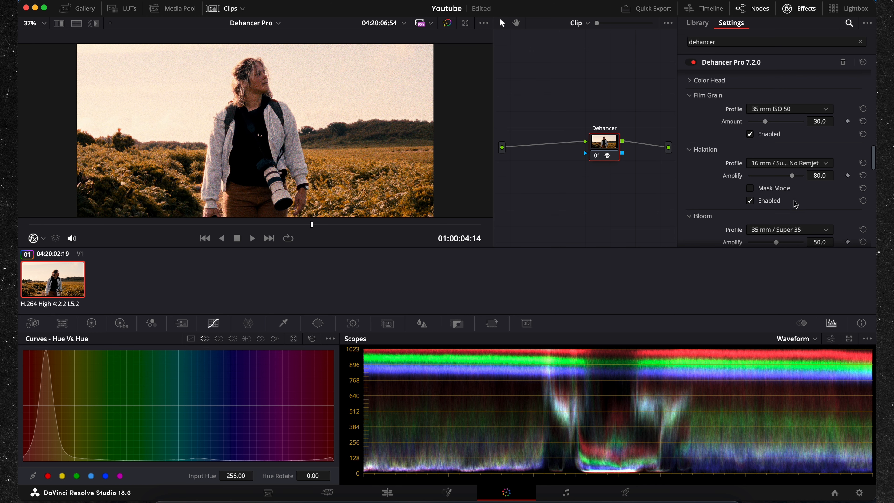
{"action": "left_click", "coordinate": [750, 201]}
{"action": "left_click", "coordinate": [750, 201]}
{"action": "left_click", "coordinate": [750, 201]}
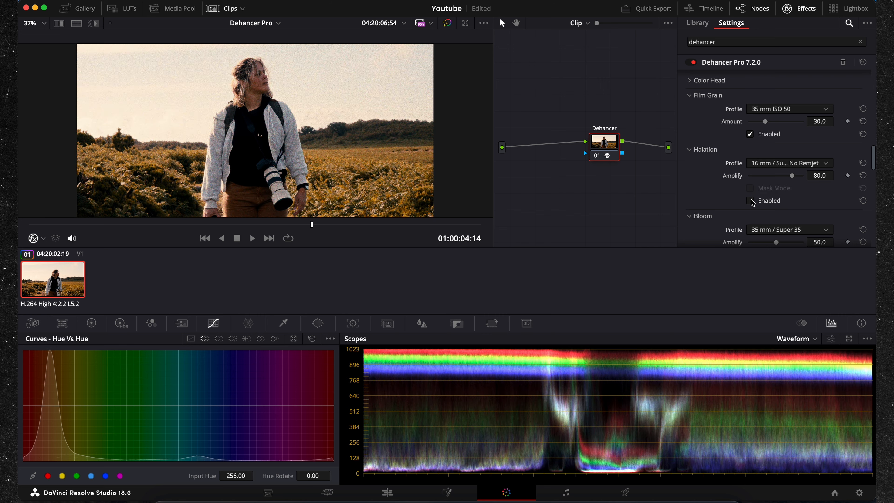
{"action": "left_click", "coordinate": [750, 201]}
Step: Set the halation amplify to 79.8 and check the subject up close
{"action": "mouse_move", "coordinate": [795, 179]}
{"action": "left_mouse_down"}
{"action": "mouse_move", "coordinate": [774, 180]}
{"action": "mouse_move", "coordinate": [808, 184]}
{"action": "mouse_move", "coordinate": [776, 181]}
{"action": "mouse_move", "coordinate": [794, 181]}
{"action": "left_mouse_up"}
{"action": "scroll", "coordinate": [245, 108], "scroll_direction": "up", "scroll_amount": 3}
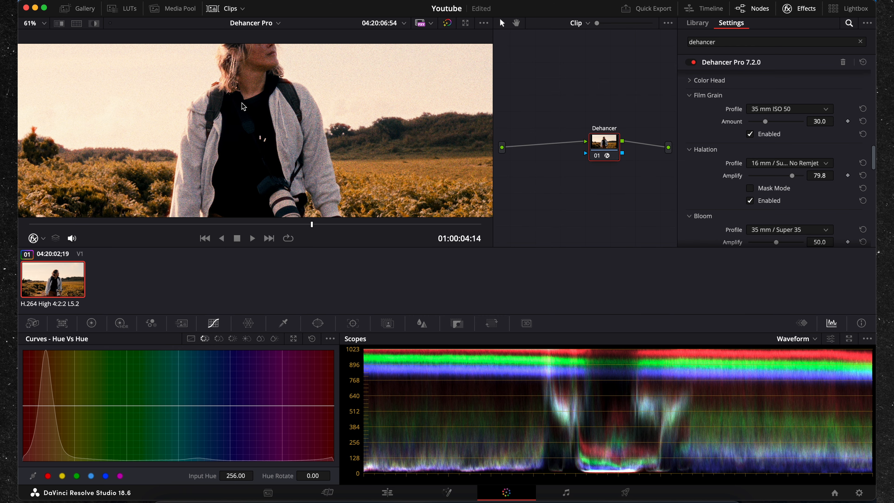
{"action": "scroll", "coordinate": [262, 138], "scroll_direction": "down", "scroll_amount": 2}
Step: Compare the image with and without halation at the 79.8 amplify setting, ending with halation enabled
{"action": "left_click", "coordinate": [751, 201]}
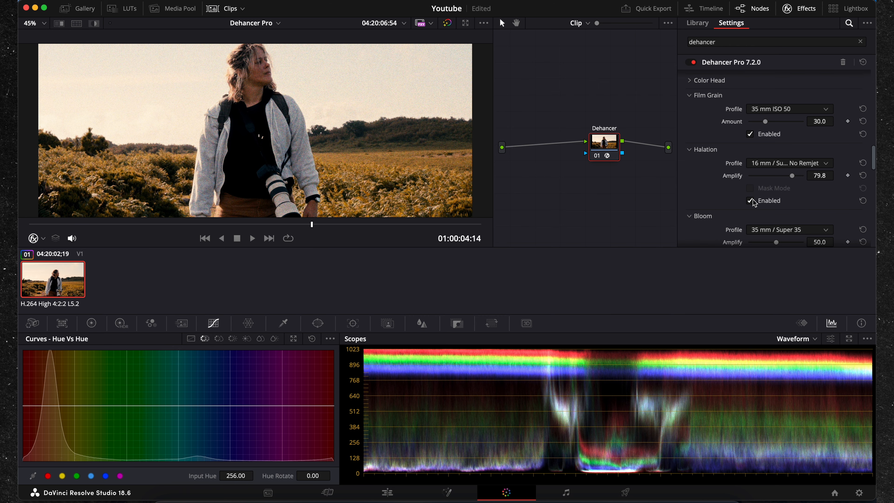
{"action": "left_click", "coordinate": [752, 200]}
{"action": "scroll", "coordinate": [342, 112], "scroll_direction": "down", "scroll_amount": 2}
{"action": "scroll", "coordinate": [347, 125], "scroll_direction": "down", "scroll_amount": 1}
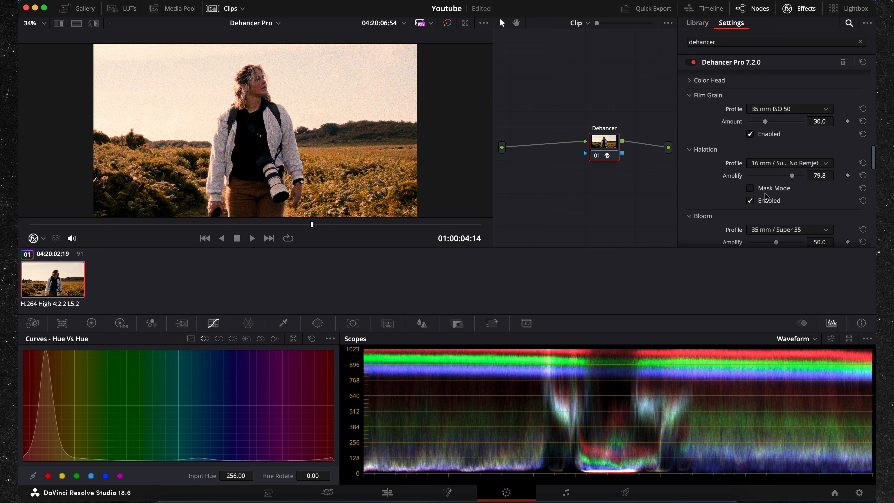
{"action": "left_click", "coordinate": [766, 199]}
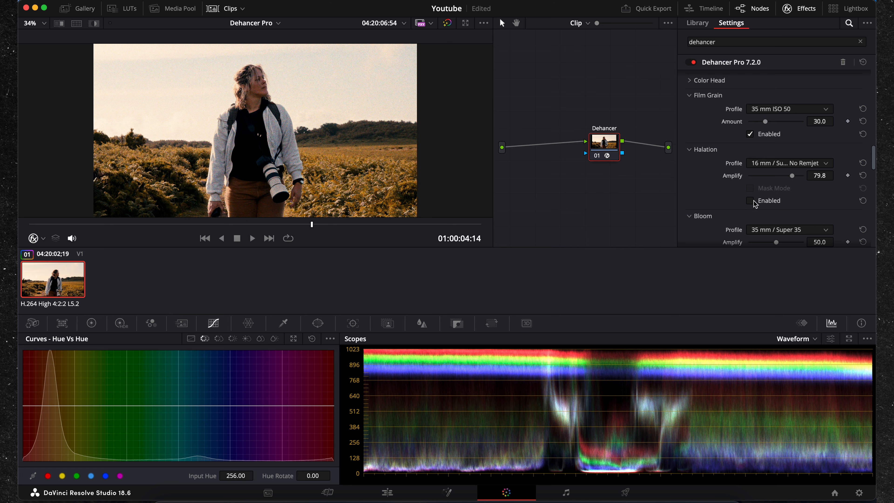
{"action": "left_click", "coordinate": [750, 201]}
{"action": "scroll", "coordinate": [217, 98], "scroll_direction": "up", "scroll_amount": 5}
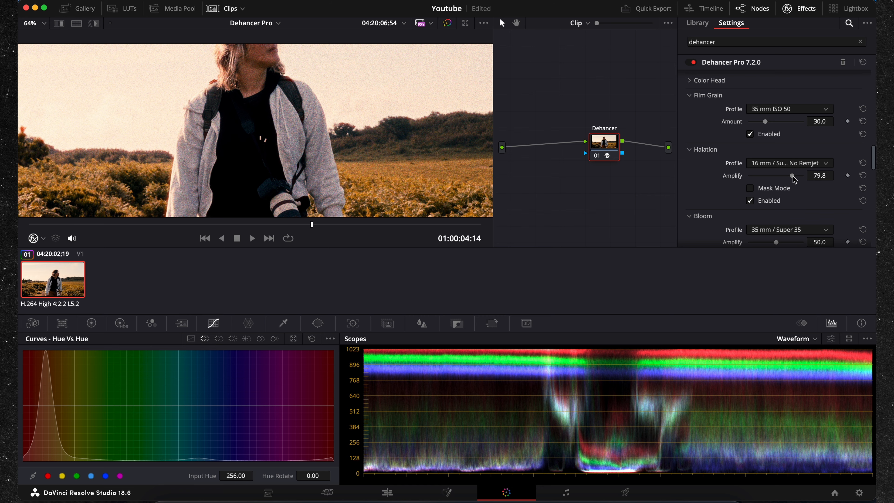
Step: Try the 8 mm / Super 8 No Remjet halation profile again and inspect it close up and on the full frame
{"action": "left_click_drag", "start_coordinate": [795, 178], "coordinate": [799, 178]}
{"action": "left_click", "coordinate": [788, 165]}
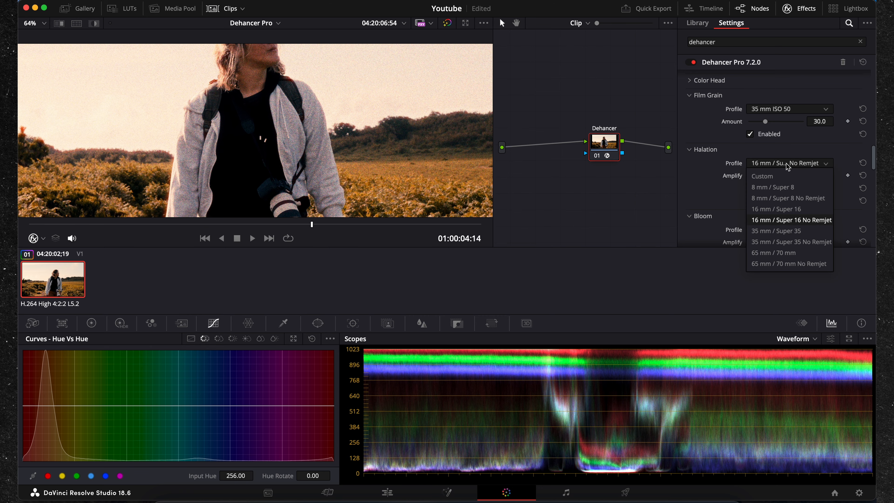
{"action": "left_click", "coordinate": [805, 199]}
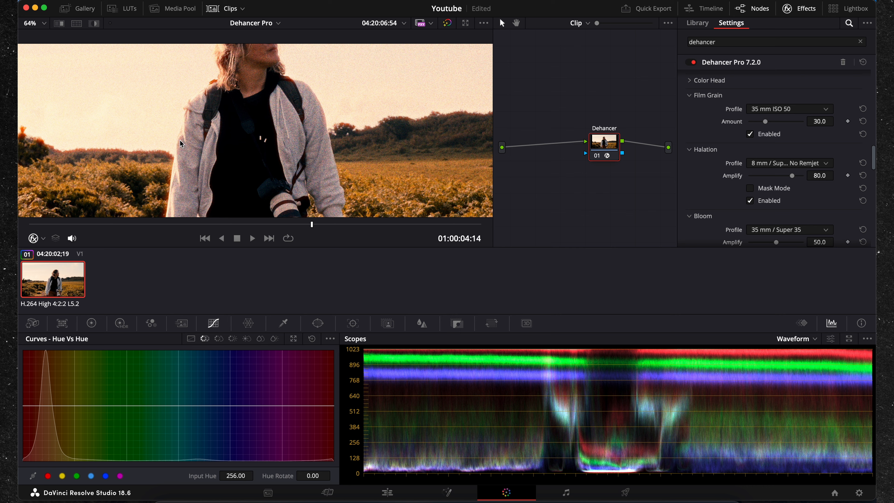
{"action": "scroll", "coordinate": [137, 151], "scroll_direction": "down", "scroll_amount": 3}
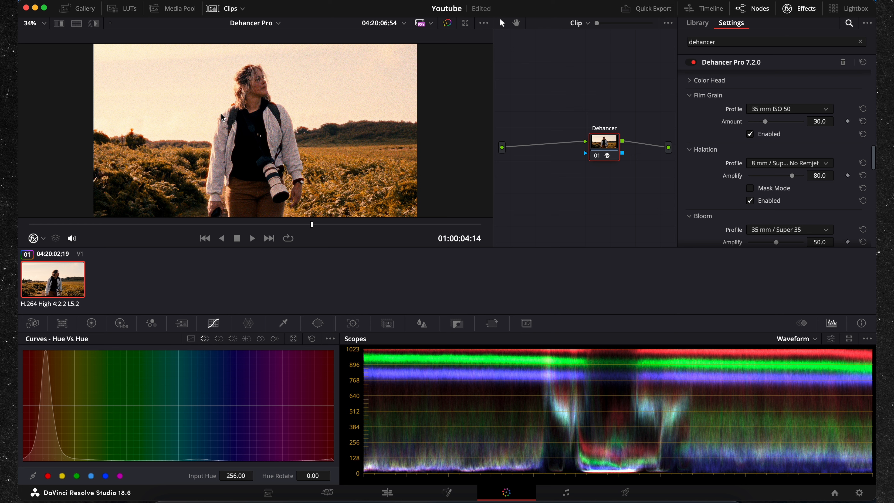
Step: Set the halation profile to 16 mm / Super 16 No Remjet with amplify at 85.3 and review the image
{"action": "left_click", "coordinate": [825, 162]}
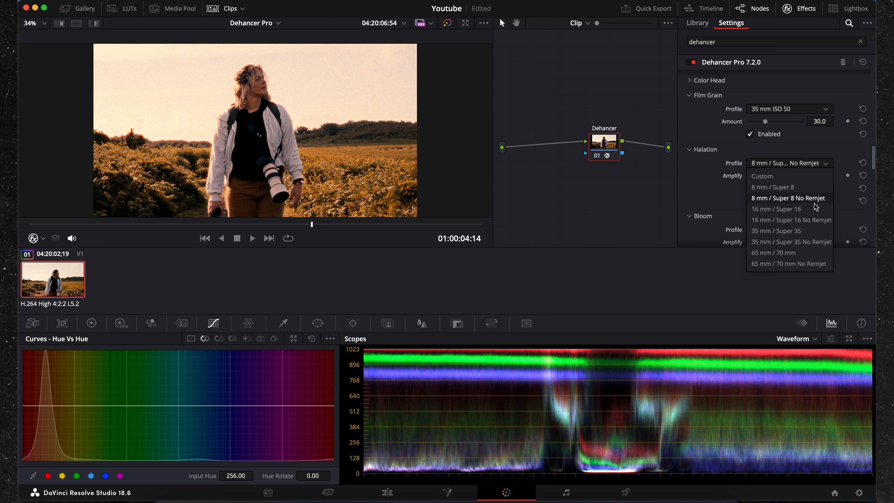
{"action": "left_click", "coordinate": [818, 220]}
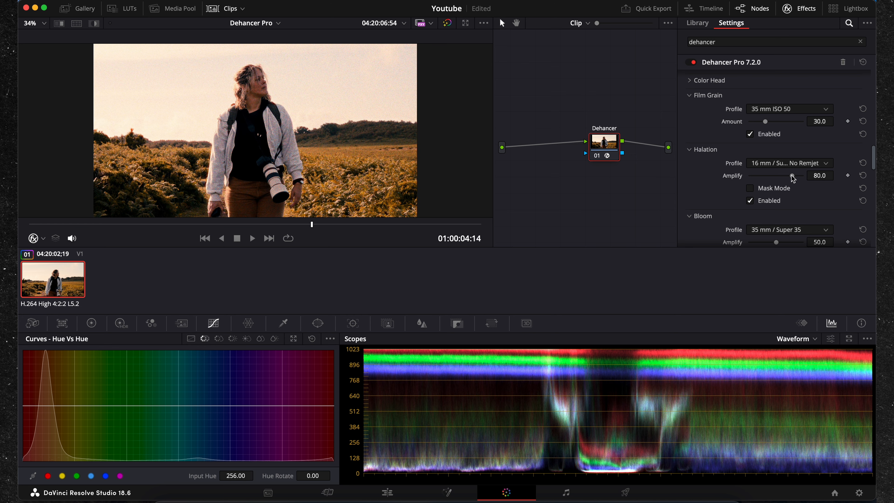
{"action": "left_click_drag", "start_coordinate": [793, 178], "coordinate": [795, 178]}
{"action": "scroll", "coordinate": [230, 106], "scroll_direction": "down", "scroll_amount": 3}
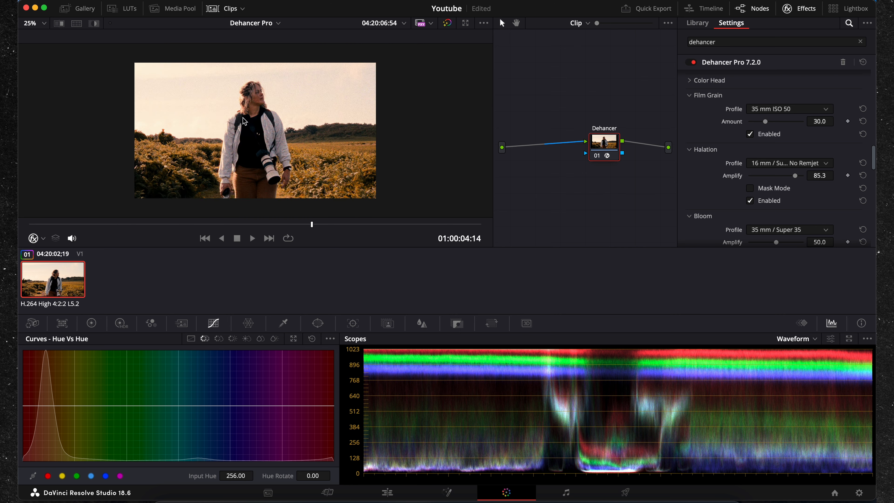
{"action": "scroll", "coordinate": [231, 106], "scroll_direction": "up", "scroll_amount": 3}
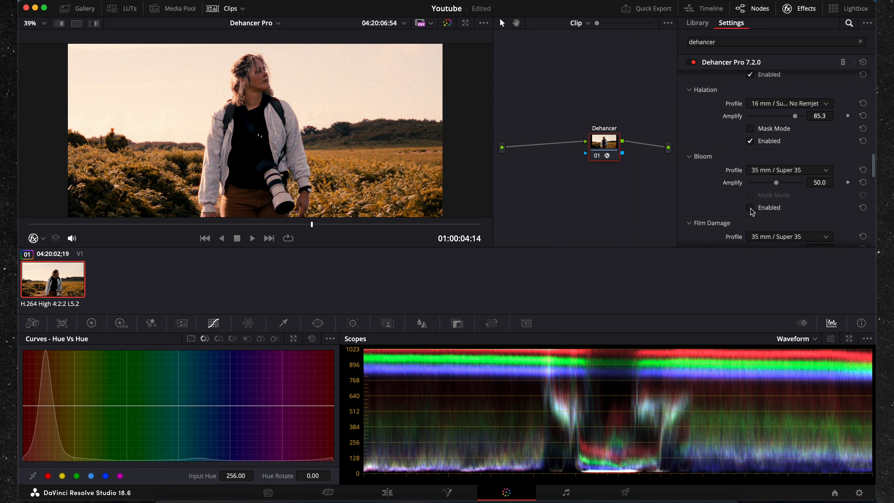
Step: Enable bloom with the 8 mm / Super 8 profile and inspect the subject up close
{"action": "left_click", "coordinate": [750, 208]}
{"action": "left_click", "coordinate": [799, 171]}
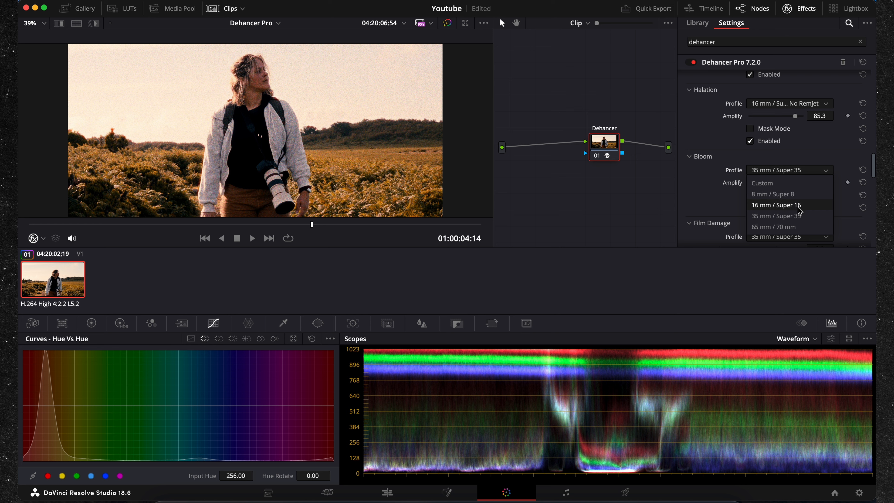
{"action": "left_click", "coordinate": [790, 195]}
{"action": "scroll", "coordinate": [224, 98], "scroll_direction": "up", "scroll_amount": 4}
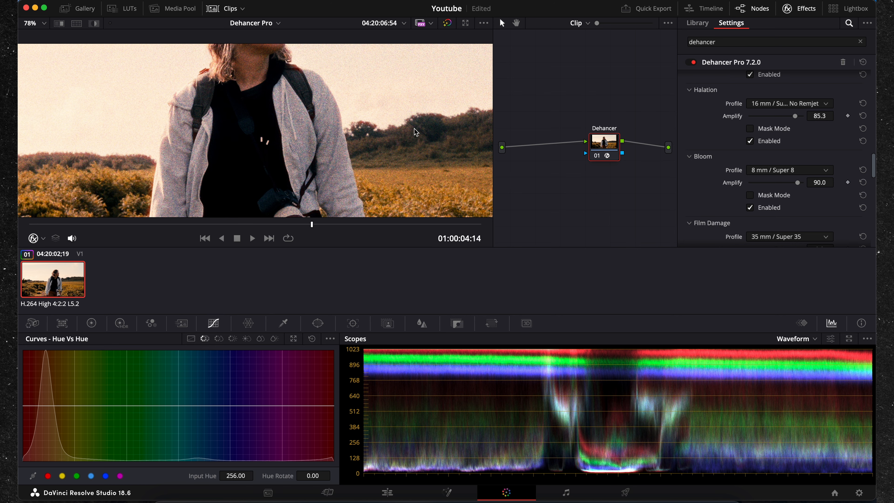
Step: Switch bloom off and on to compare its effect close up and on the full frame, leaving it enabled
{"action": "left_click", "coordinate": [750, 207]}
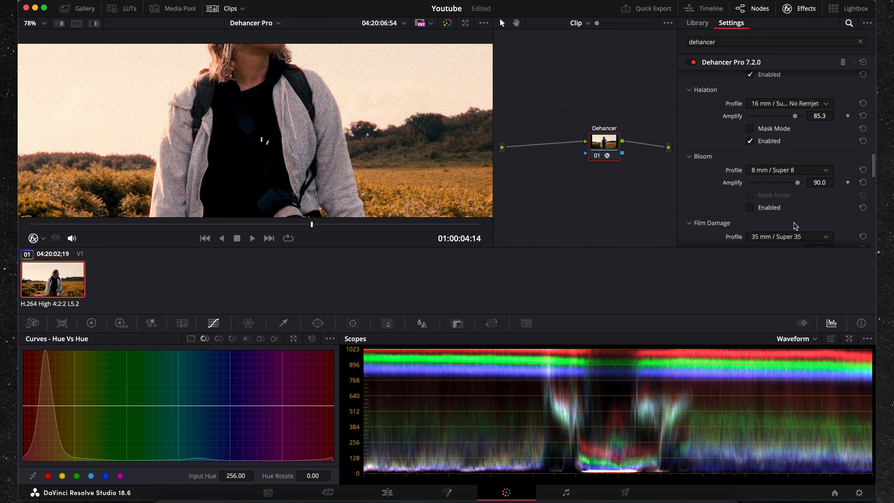
{"action": "left_click", "coordinate": [750, 208]}
{"action": "scroll", "coordinate": [363, 172], "scroll_direction": "down", "scroll_amount": 5}
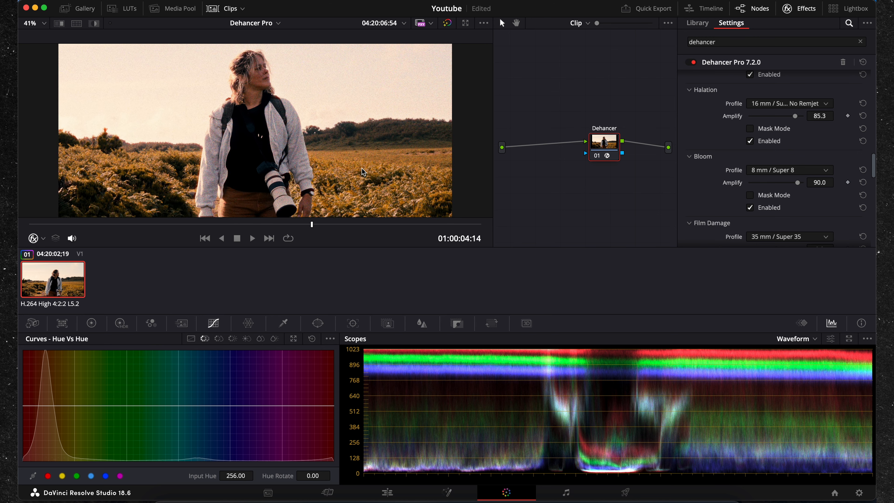
{"action": "scroll", "coordinate": [363, 169], "scroll_direction": "down", "scroll_amount": 2}
{"action": "left_click", "coordinate": [754, 208]}
{"action": "left_click", "coordinate": [754, 209]}
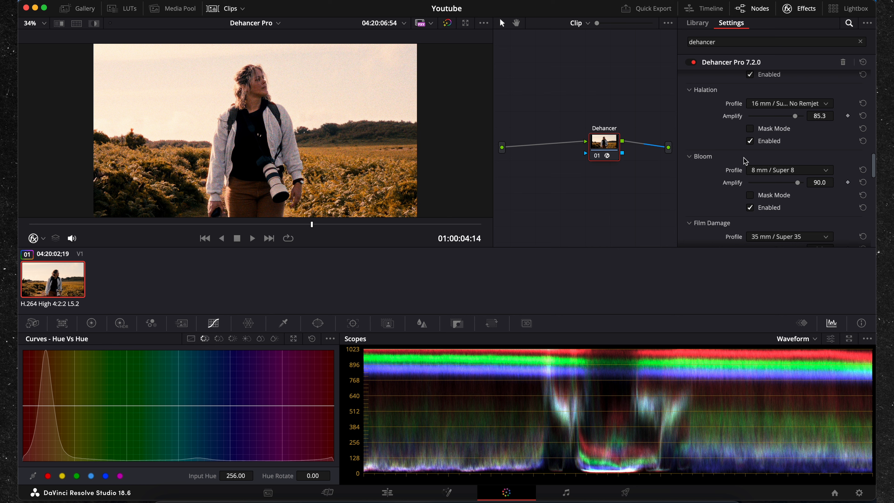
Step: Try the 16 mm / Super 16 and 35 mm / Super 35 bloom profiles and inspect the subject up close
{"action": "left_click", "coordinate": [805, 173]}
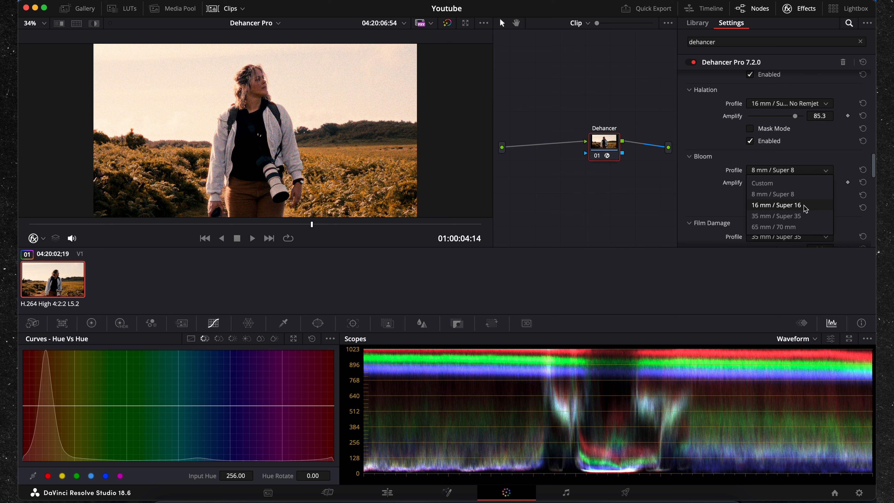
{"action": "left_click", "coordinate": [805, 207]}
{"action": "left_click", "coordinate": [802, 172]}
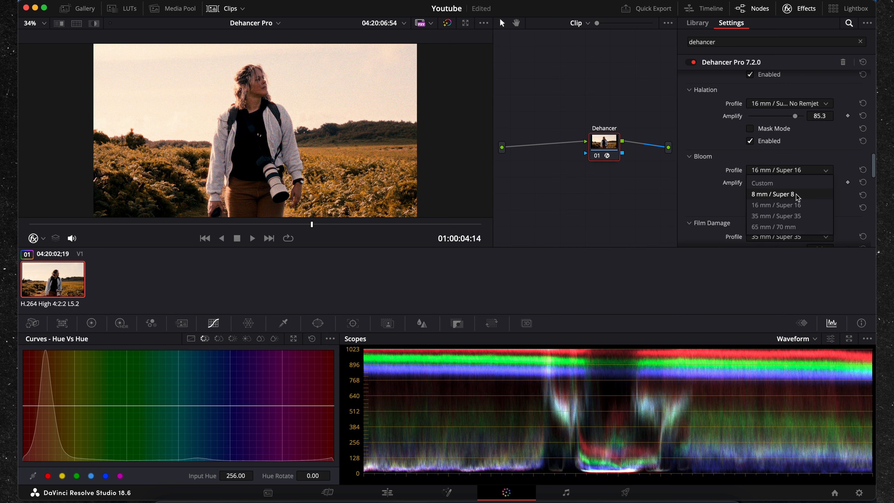
{"action": "left_click", "coordinate": [792, 215]}
{"action": "scroll", "coordinate": [289, 107], "scroll_direction": "up", "scroll_amount": 2}
{"action": "scroll", "coordinate": [290, 106], "scroll_direction": "up", "scroll_amount": 3}
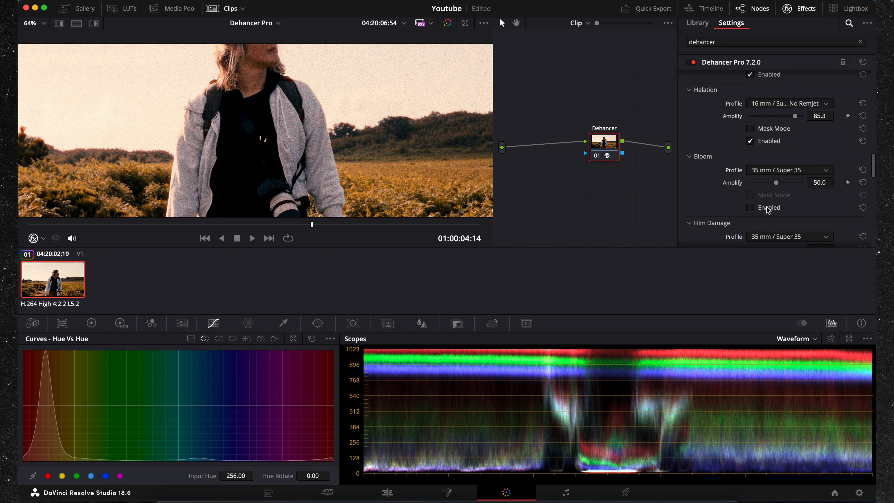
Step: Set the bloom profile to 16 mm / Super 16 and review the full frame
{"action": "left_click", "coordinate": [780, 171]}
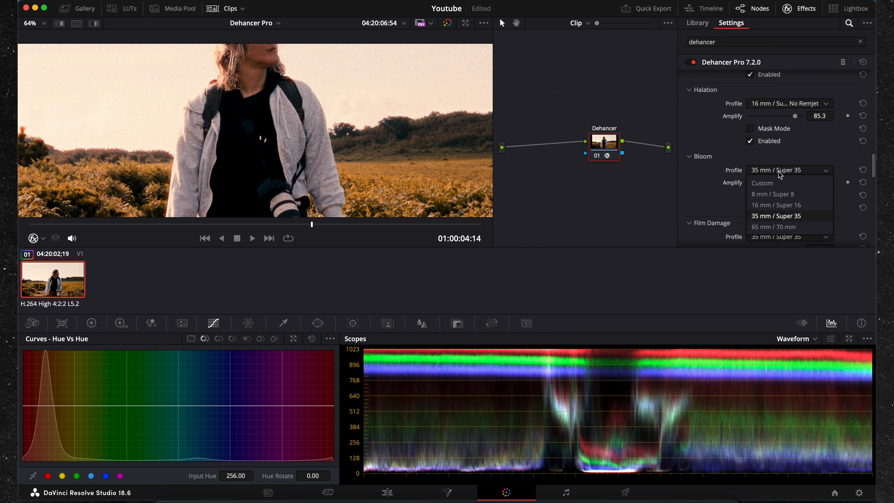
{"action": "left_click", "coordinate": [795, 207]}
{"action": "scroll", "coordinate": [419, 141], "scroll_direction": "down", "scroll_amount": 5}
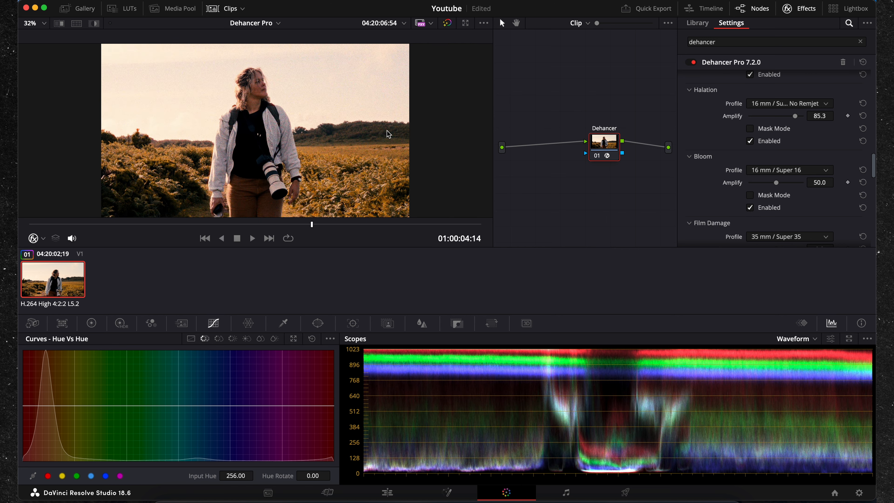
{"action": "scroll", "coordinate": [294, 120], "scroll_direction": "up", "scroll_amount": 1}
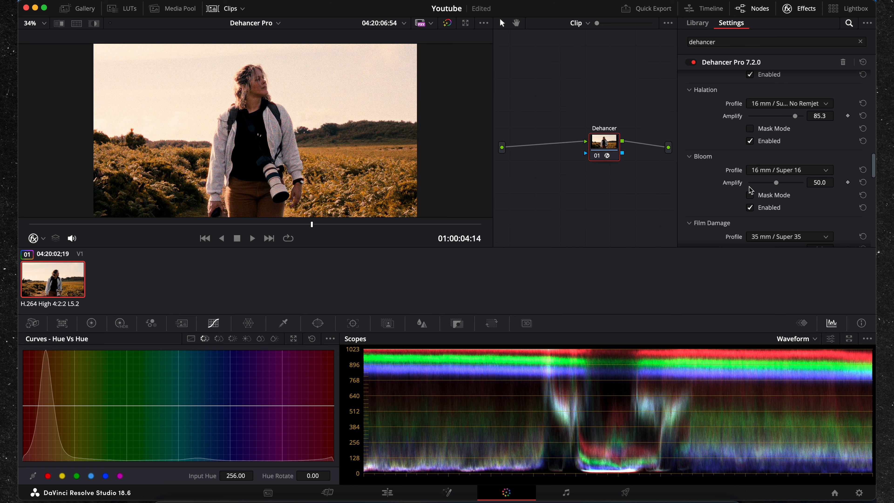
Step: Enable film damage with the 8 mm / Super 8 profile and play the clip to review the effect
{"action": "scroll", "coordinate": [750, 192], "scroll_direction": "down", "scroll_amount": 3}
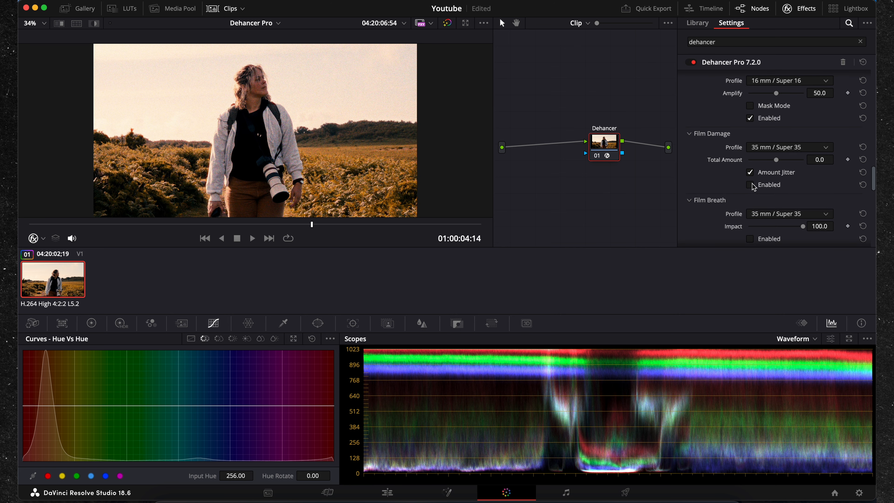
{"action": "left_click", "coordinate": [796, 148]}
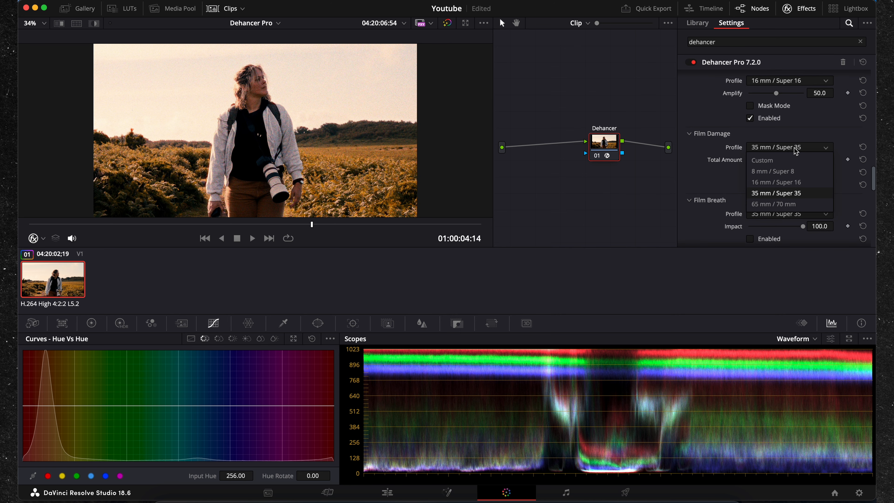
{"action": "left_click", "coordinate": [786, 172]}
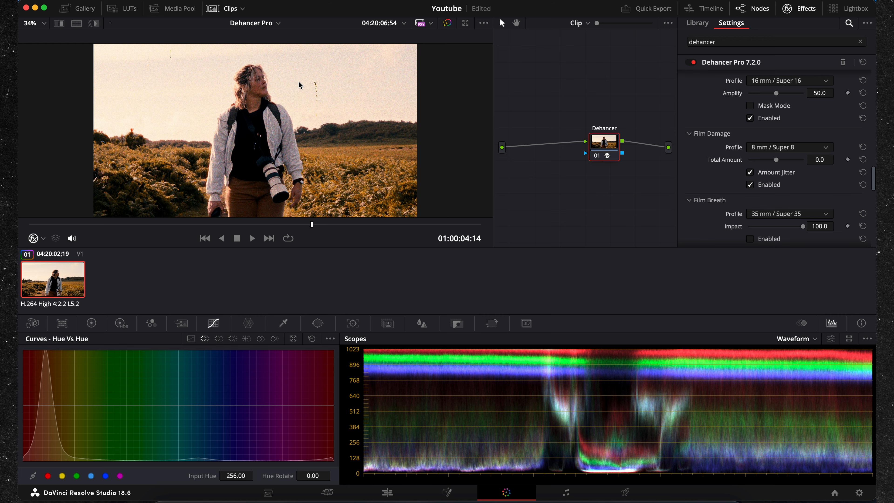
{"action": "scroll", "coordinate": [272, 136], "scroll_direction": "up", "scroll_amount": 3}
{"action": "scroll", "coordinate": [306, 144], "scroll_direction": "down", "scroll_amount": 3}
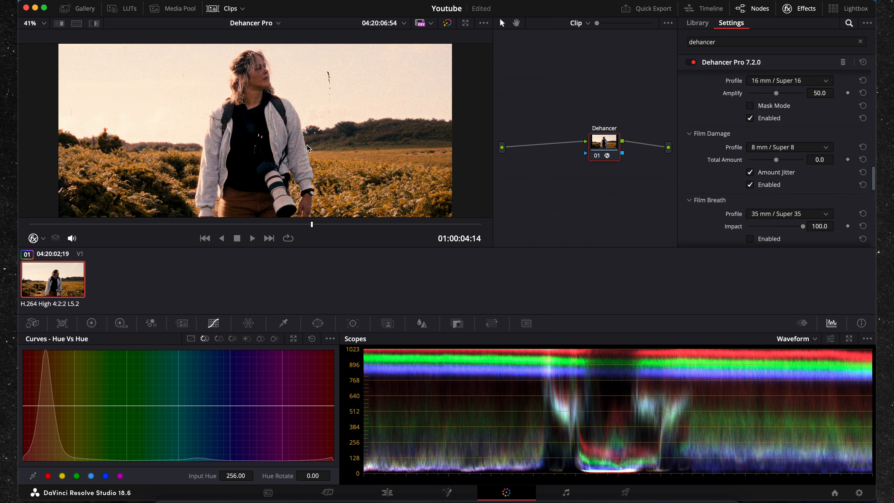
{"action": "left_click", "coordinate": [127, 223]}
{"action": "key", "text": "space"}
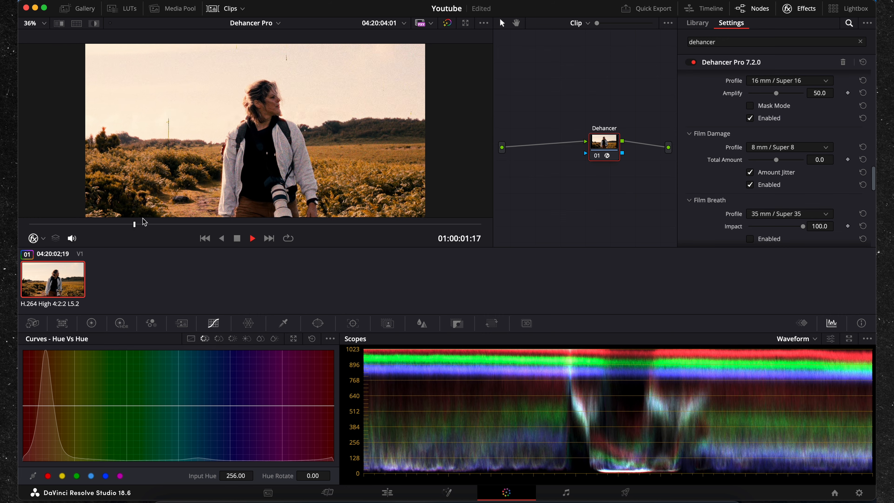
{"action": "scroll", "coordinate": [371, 109], "scroll_direction": "down", "scroll_amount": 1}
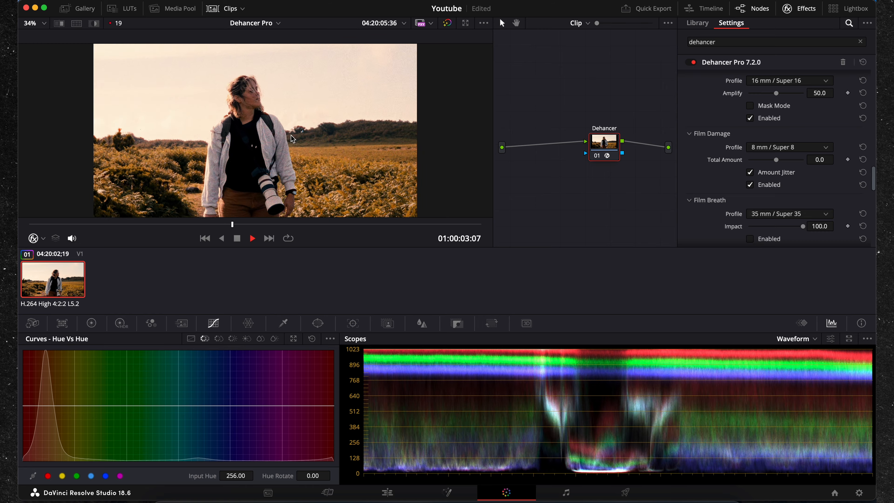
{"action": "key", "text": "space"}
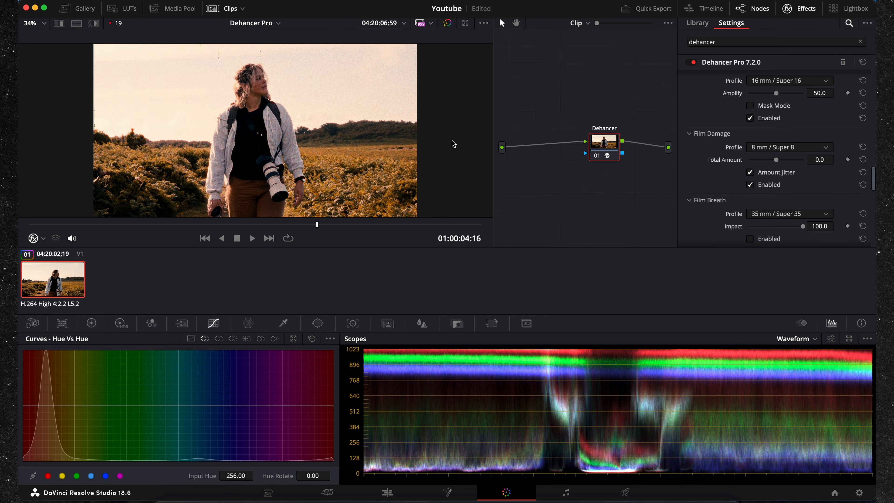
Step: Try the 35 mm / Super 35 film damage profile and play the clip to compare it
{"action": "left_click", "coordinate": [788, 148]}
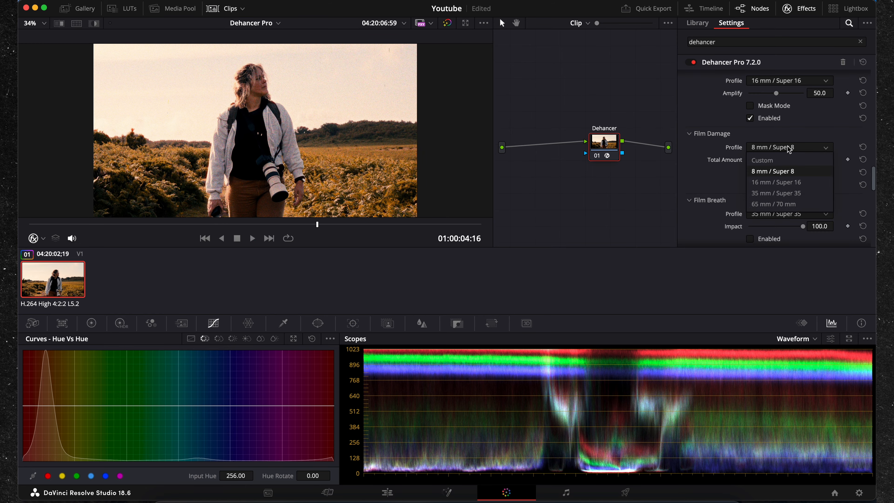
{"action": "left_click", "coordinate": [785, 147]}
{"action": "left_click", "coordinate": [784, 148]}
{"action": "left_click", "coordinate": [773, 165]}
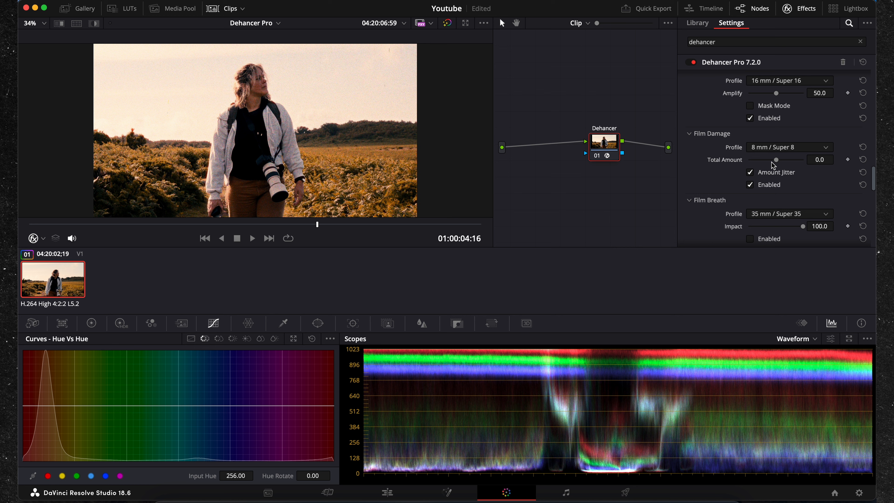
{"action": "left_click", "coordinate": [750, 186]}
{"action": "left_click", "coordinate": [786, 147]}
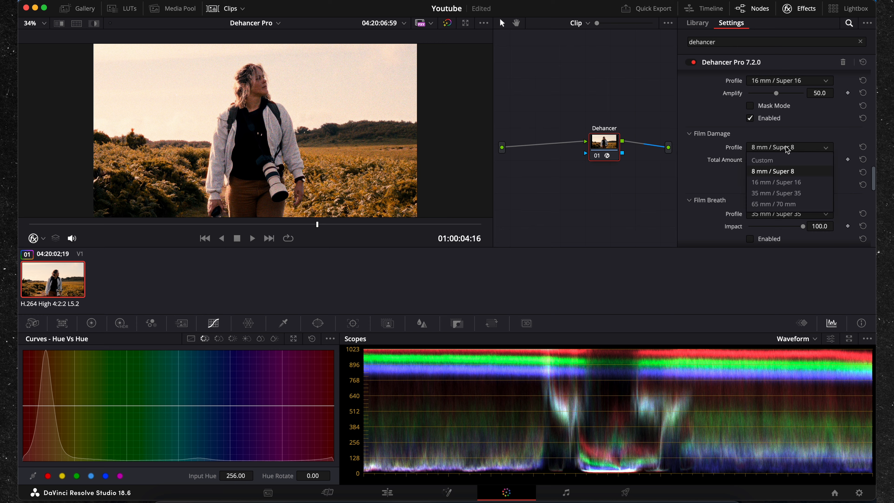
{"action": "left_click", "coordinate": [787, 193]}
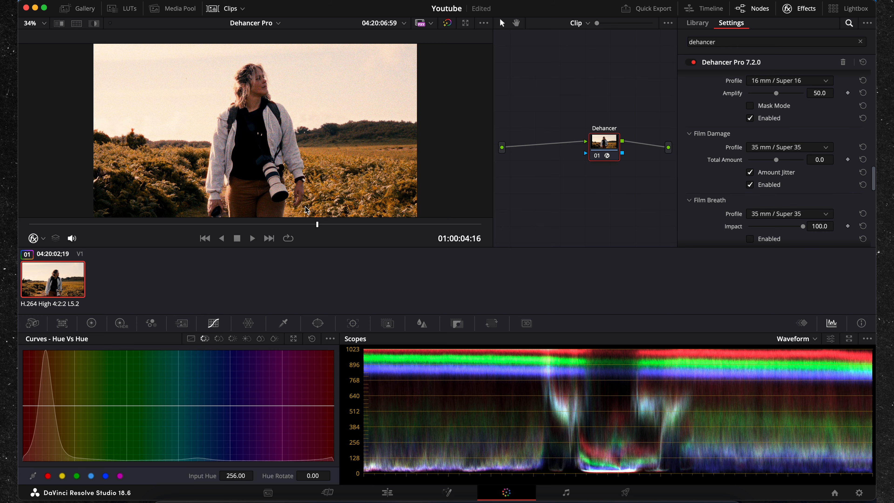
{"action": "key", "text": "space"}
{"action": "left_click", "coordinate": [149, 225]}
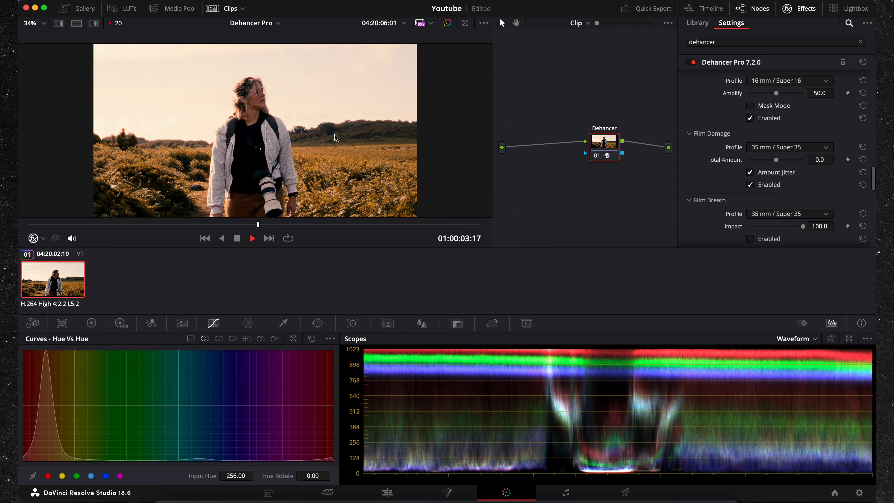
{"action": "key", "text": "space"}
Step: Return film damage to the 8 mm / Super 8 profile, play the clip to check it, and disable film damage
{"action": "left_click", "coordinate": [794, 148]}
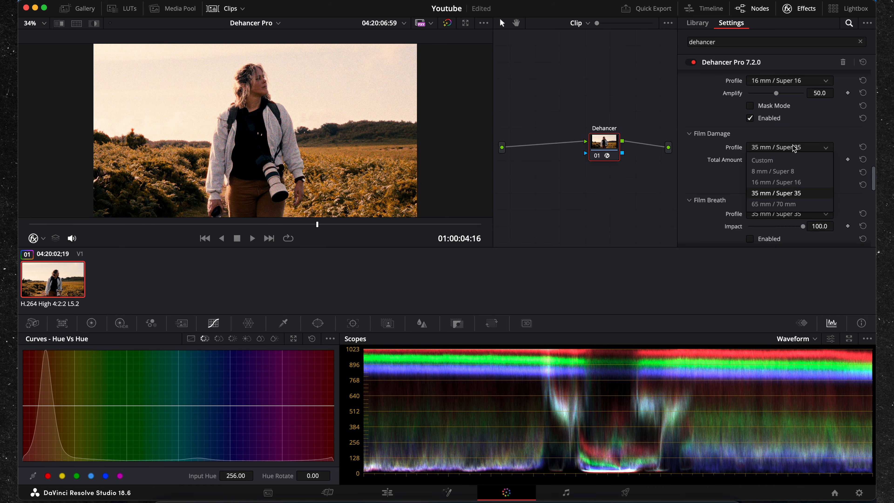
{"action": "left_click", "coordinate": [772, 171]}
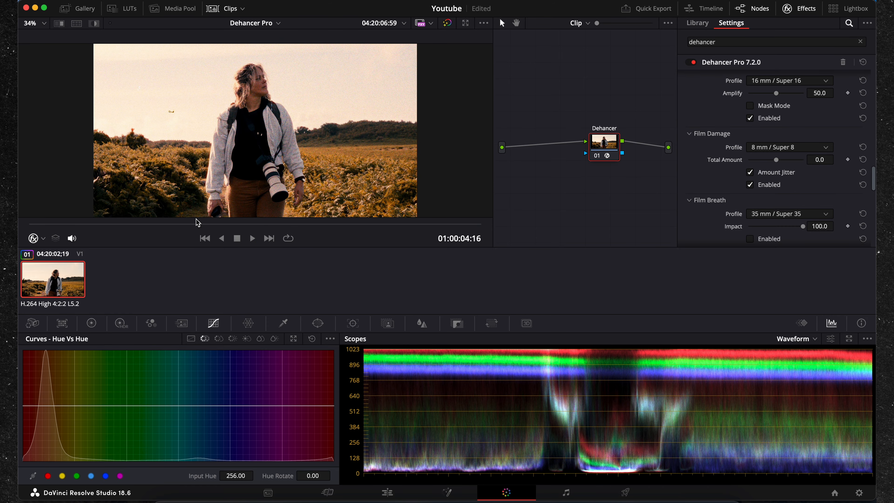
{"action": "left_click", "coordinate": [139, 223]}
{"action": "key", "text": "space"}
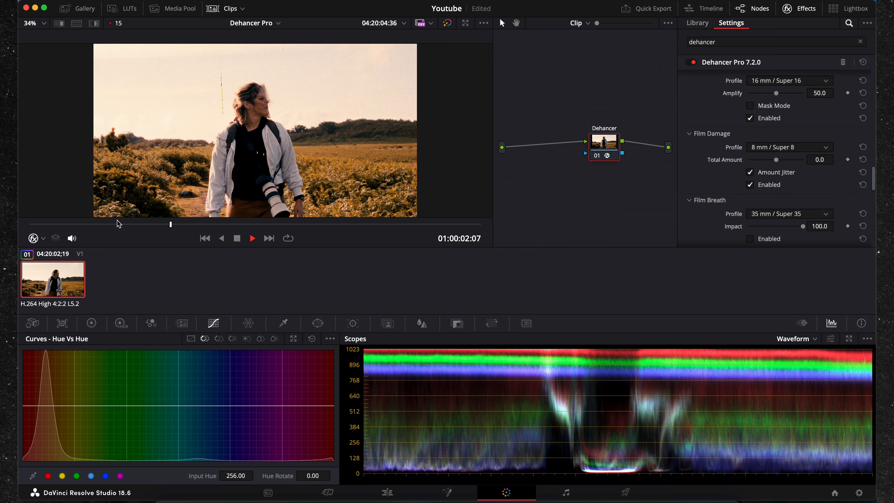
{"action": "key", "text": "space"}
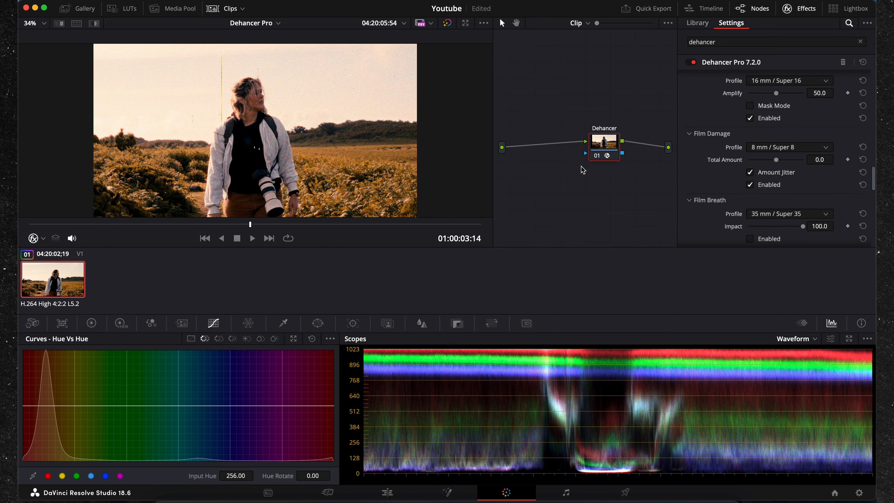
{"action": "left_click", "coordinate": [775, 188]}
Step: Expand the Overscan settings below Gate Weave and enable overscan
{"action": "scroll", "coordinate": [782, 173], "scroll_direction": "down", "scroll_amount": 5}
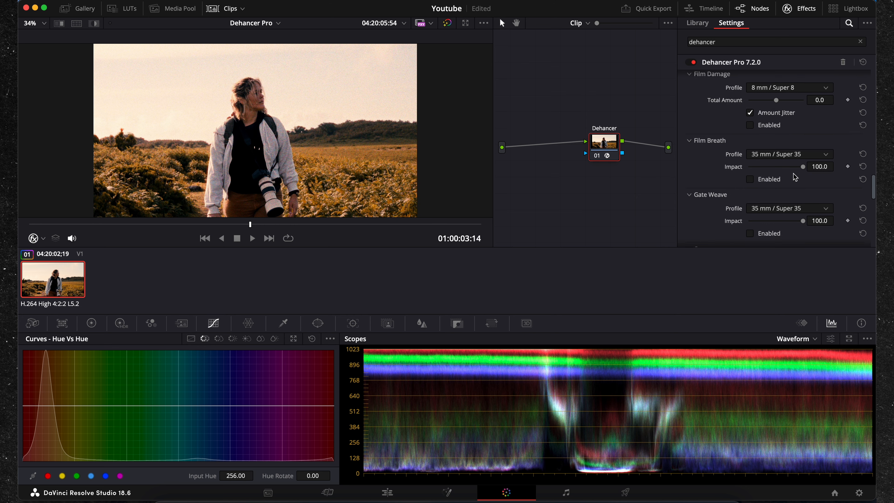
{"action": "scroll", "coordinate": [794, 184], "scroll_direction": "down", "scroll_amount": 2}
{"action": "left_click", "coordinate": [727, 193]}
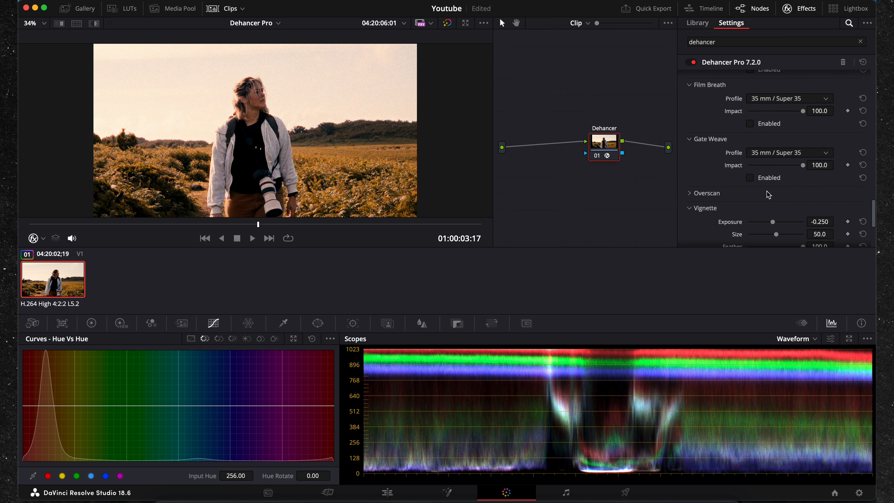
{"action": "left_click", "coordinate": [729, 194]}
{"action": "scroll", "coordinate": [729, 196], "scroll_direction": "down", "scroll_amount": 7}
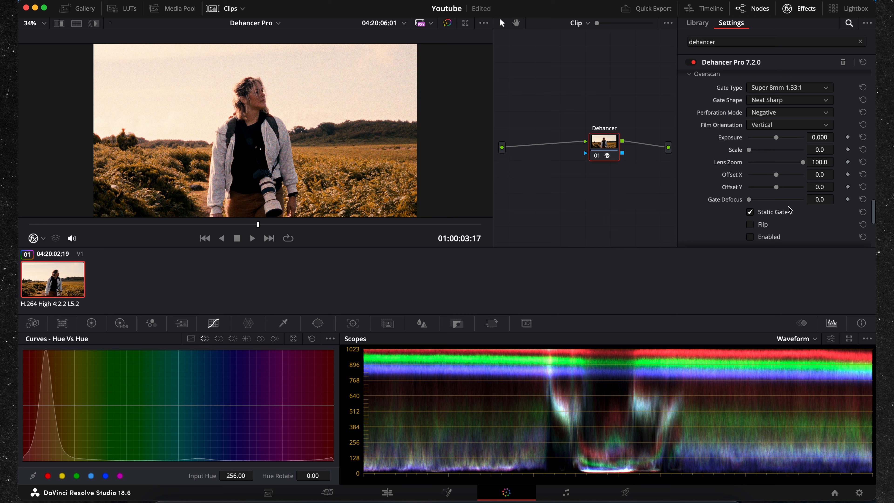
{"action": "scroll", "coordinate": [789, 208], "scroll_direction": "up", "scroll_amount": 2}
{"action": "scroll", "coordinate": [796, 224], "scroll_direction": "down", "scroll_amount": 4}
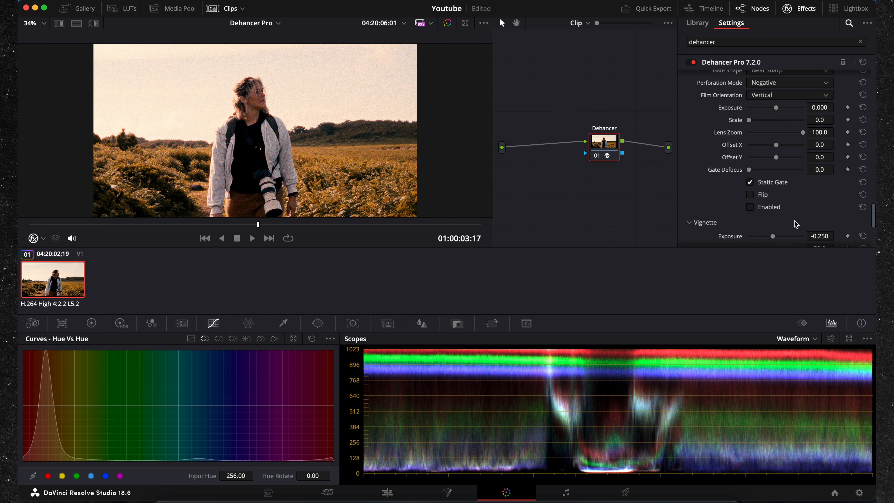
{"action": "left_click", "coordinate": [771, 208]}
Step: Try the Standard 16mm 1.37:1 and Ultra 16mm 1.85:1 gate types for the overscan
{"action": "scroll", "coordinate": [770, 210], "scroll_direction": "up", "scroll_amount": 4}
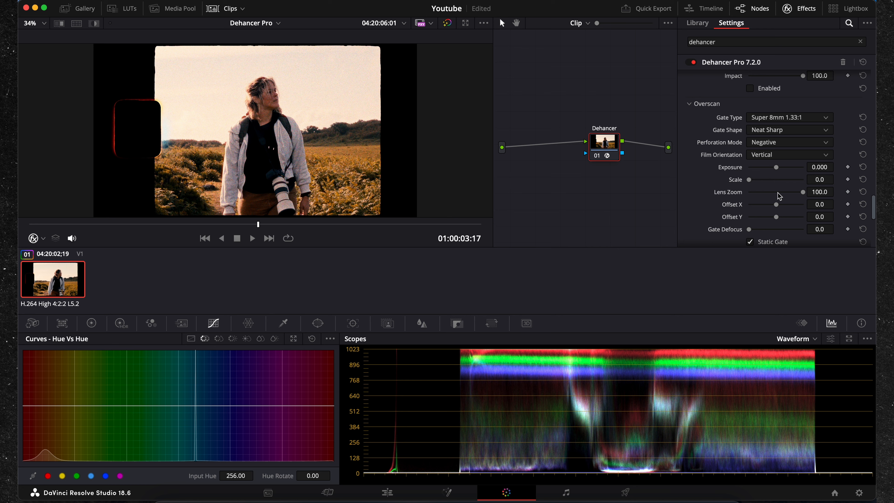
{"action": "scroll", "coordinate": [780, 196], "scroll_direction": "up", "scroll_amount": 2}
{"action": "scroll", "coordinate": [786, 206], "scroll_direction": "down", "scroll_amount": 2}
{"action": "left_click", "coordinate": [798, 119]}
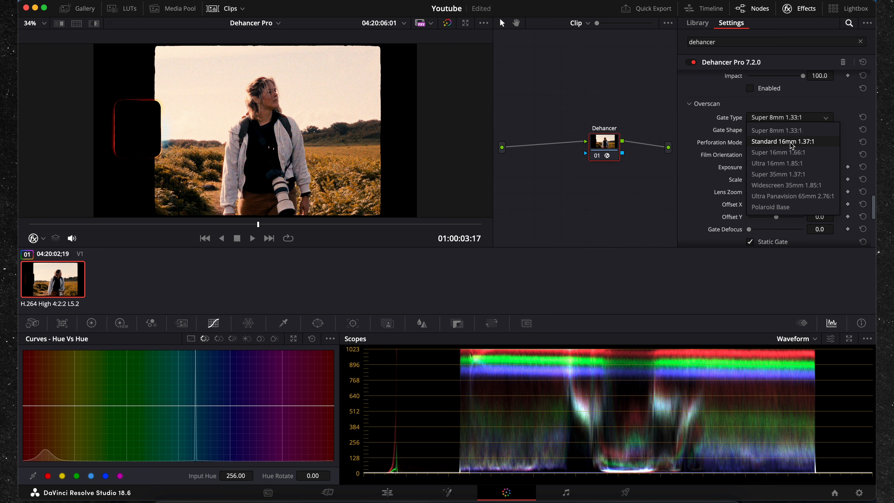
{"action": "left_click", "coordinate": [789, 141]}
{"action": "left_click", "coordinate": [790, 120]}
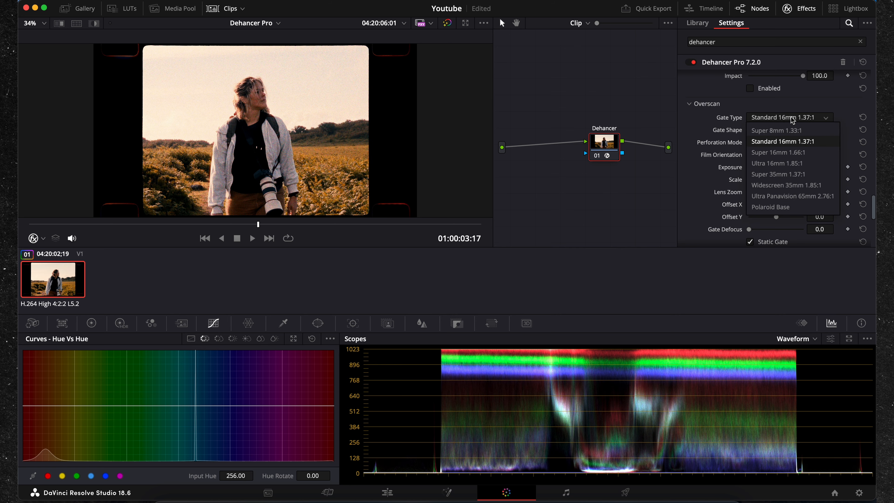
{"action": "left_click", "coordinate": [792, 163]}
Step: Try the Widescreen 35mm 1.85:1 overscan gate type and play the clip to review it
{"action": "left_click", "coordinate": [793, 121]}
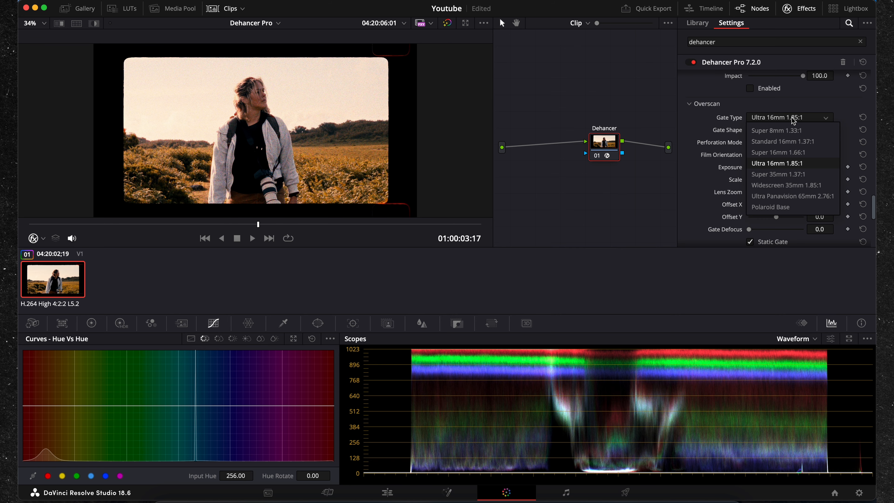
{"action": "left_click", "coordinate": [795, 186]}
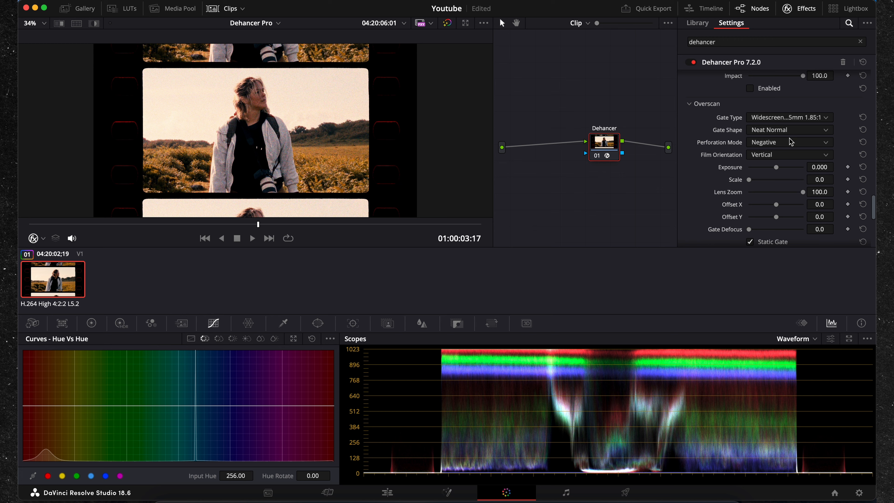
{"action": "left_click", "coordinate": [159, 224]}
{"action": "key", "text": "space"}
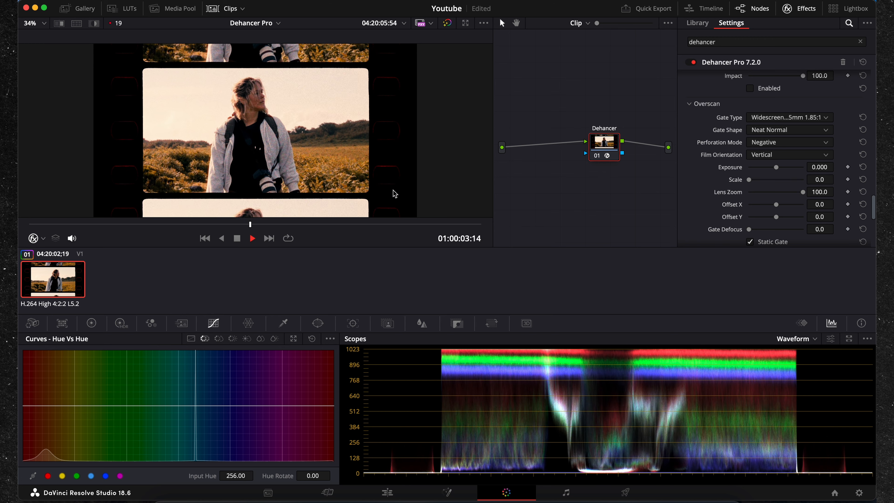
{"action": "key", "text": "space"}
Step: Set the overscan gate type to Super 8mm 1.33:1 and the film orientation to Horizontal
{"action": "left_click", "coordinate": [799, 118]}
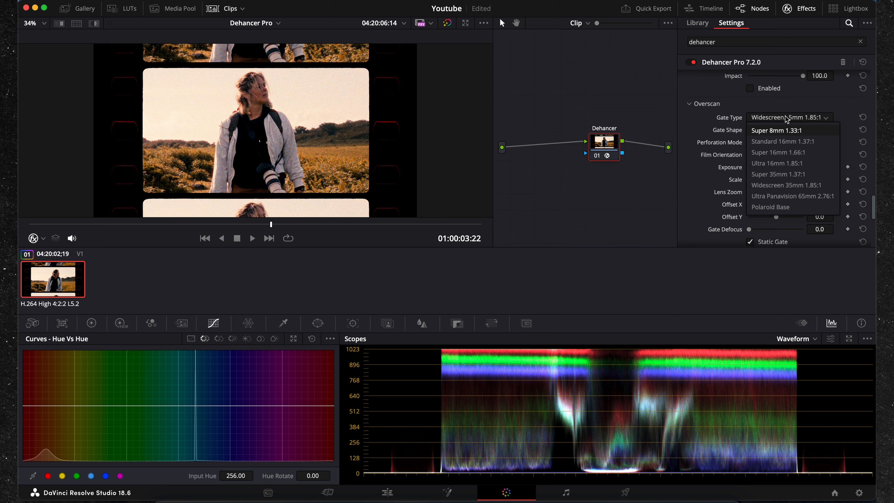
{"action": "left_click", "coordinate": [777, 130]}
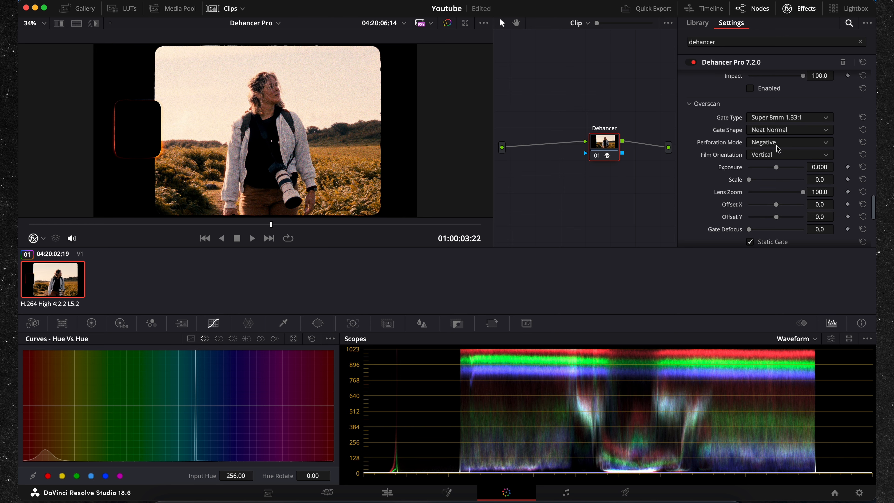
{"action": "left_click", "coordinate": [778, 155]}
{"action": "left_click", "coordinate": [775, 179]}
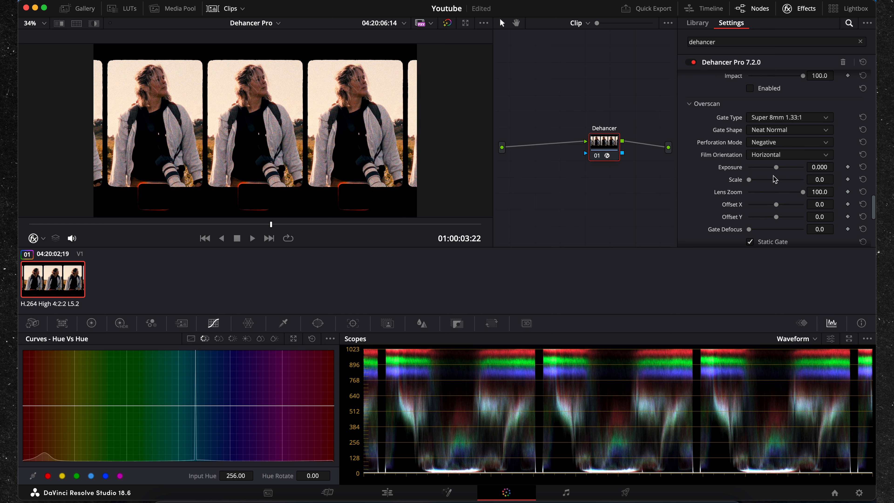
Step: Play the clip to review the horizontal Super 8 overscan and set the film orientation back to Vertical
{"action": "key", "text": "space"}
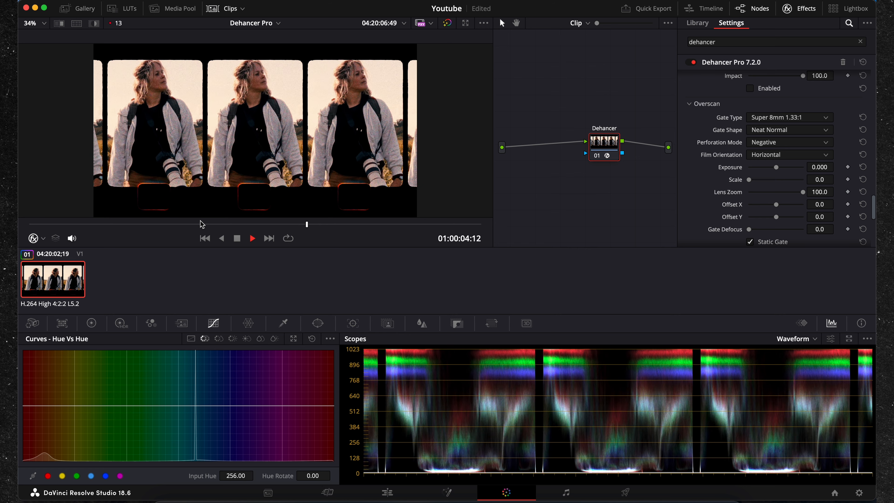
{"action": "key", "text": "space"}
{"action": "left_click", "coordinate": [809, 156]}
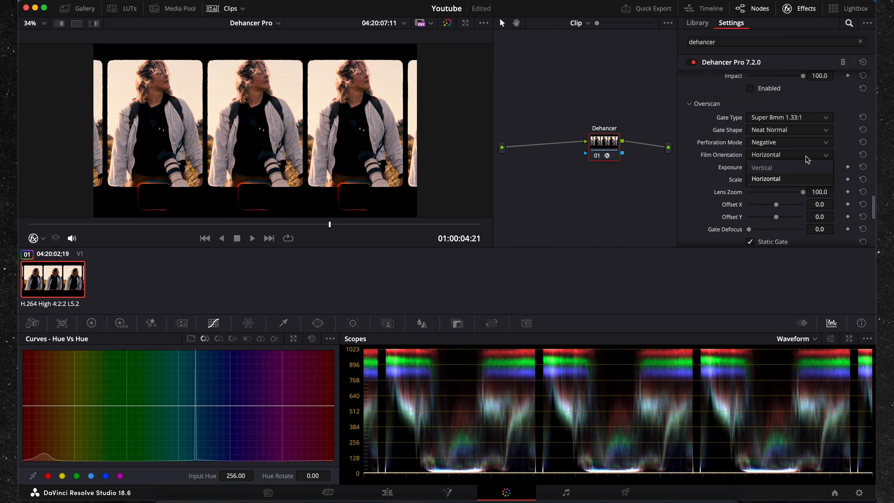
{"action": "left_click", "coordinate": [800, 168]}
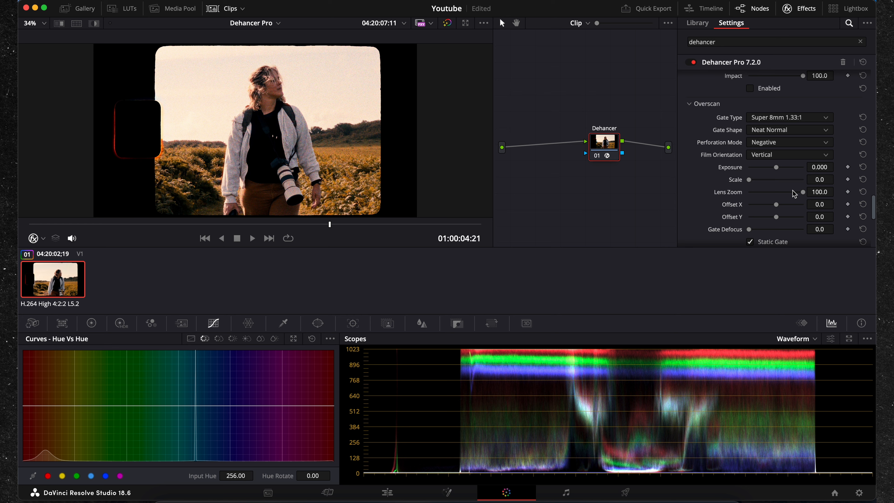
Step: Turn off the overscan and enable the vignette below it with an adjusted exposure
{"action": "scroll", "coordinate": [794, 195], "scroll_direction": "down", "scroll_amount": 3}
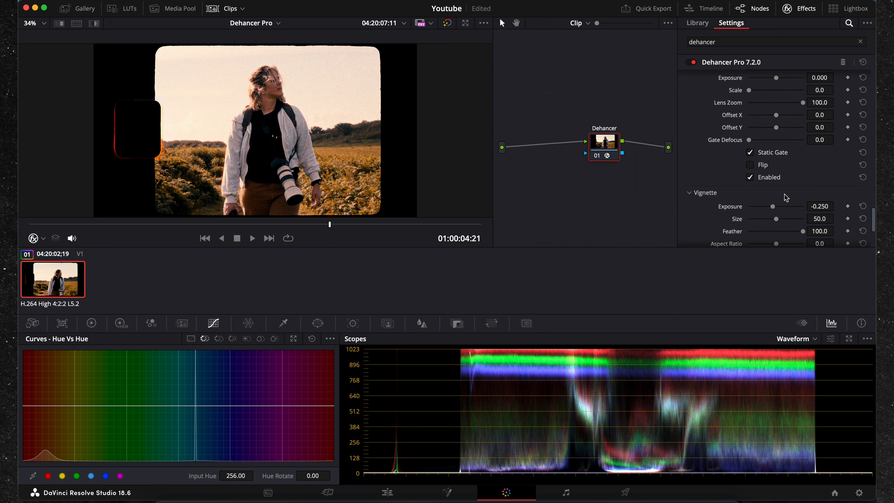
{"action": "scroll", "coordinate": [787, 197], "scroll_direction": "up", "scroll_amount": 3}
{"action": "scroll", "coordinate": [788, 197], "scroll_direction": "down", "scroll_amount": 1}
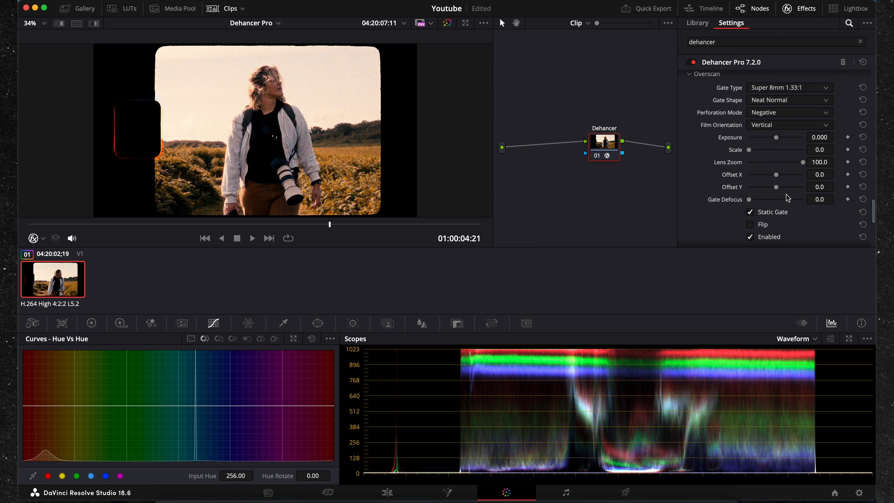
{"action": "scroll", "coordinate": [788, 199], "scroll_direction": "down", "scroll_amount": 2}
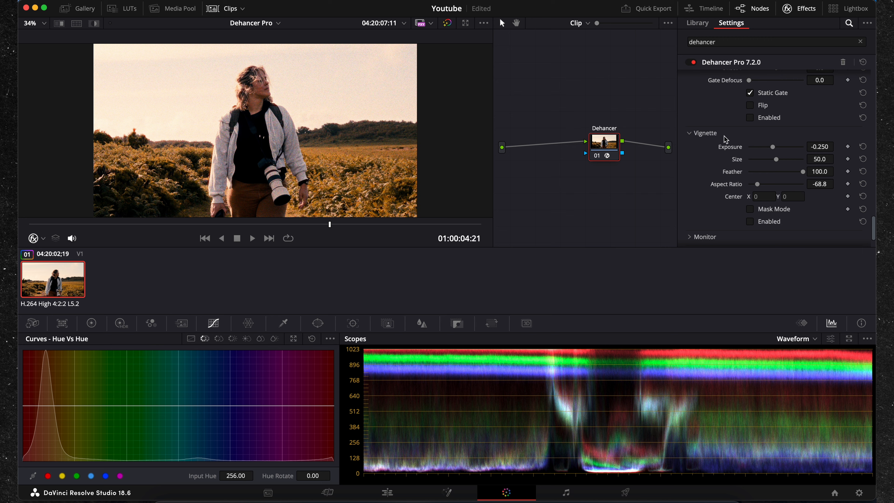
{"action": "left_click", "coordinate": [769, 224]}
{"action": "left_click_drag", "start_coordinate": [774, 148], "coordinate": [761, 187]}
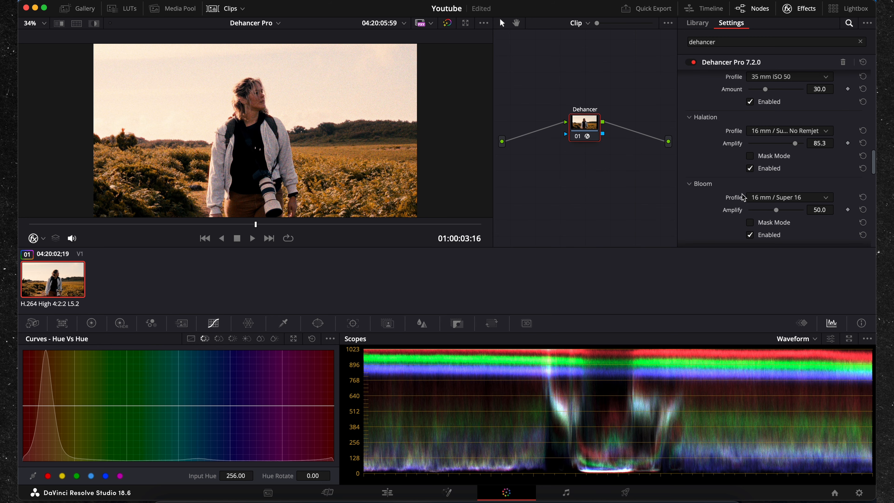
Step: Add a serial node after the Dehancer node, space the two nodes apart and select the new one
{"action": "scroll", "coordinate": [806, 193], "scroll_direction": "up", "scroll_amount": 10}
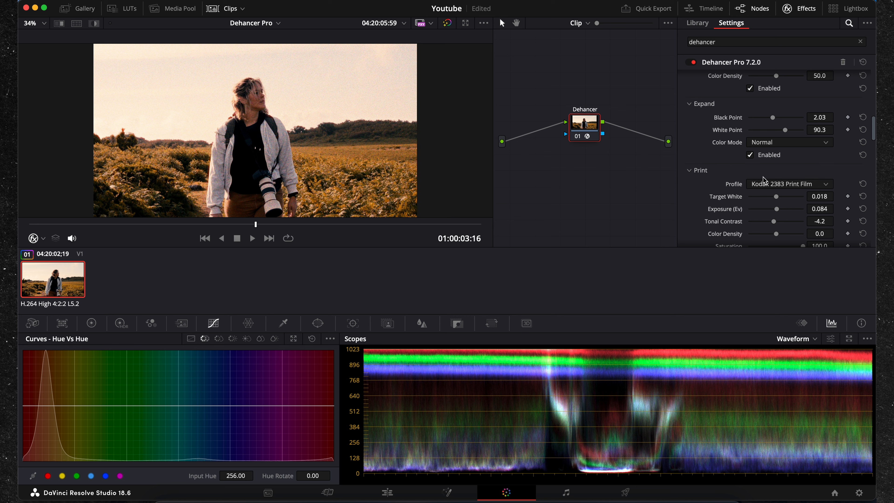
{"action": "scroll", "coordinate": [772, 174], "scroll_direction": "down", "scroll_amount": 5}
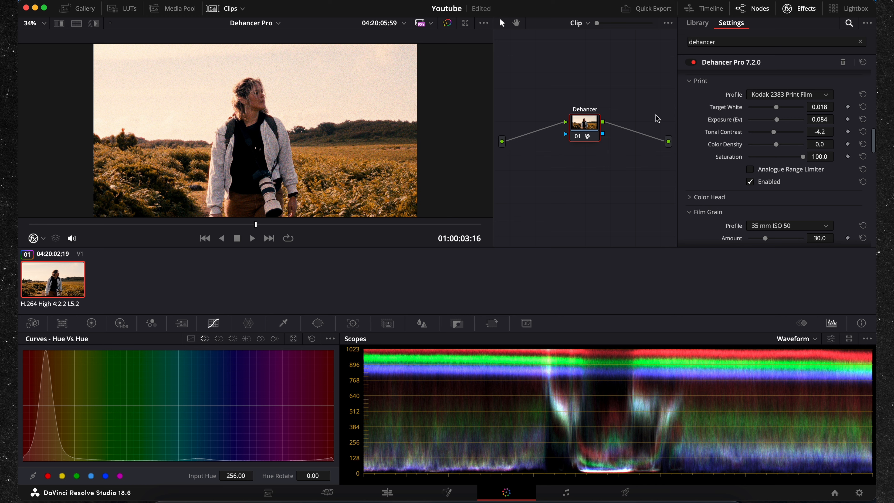
{"action": "left_click_drag", "start_coordinate": [587, 121], "coordinate": [621, 121]}
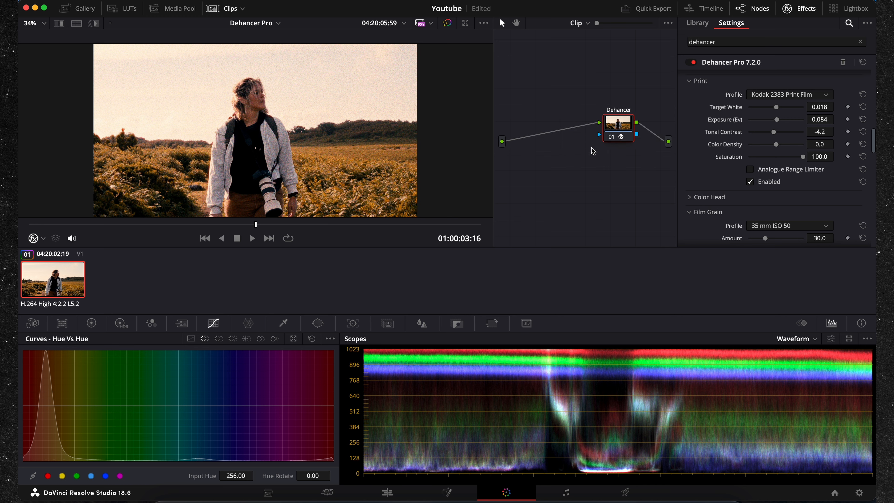
{"action": "key", "text": "alt+s"}
{"action": "left_click_drag", "start_coordinate": [528, 169], "coordinate": [595, 173]}
{"action": "left_click_drag", "start_coordinate": [617, 134], "coordinate": [595, 141]}
{"action": "left_click_drag", "start_coordinate": [655, 155], "coordinate": [571, 134]}
{"action": "left_click", "coordinate": [635, 132]}
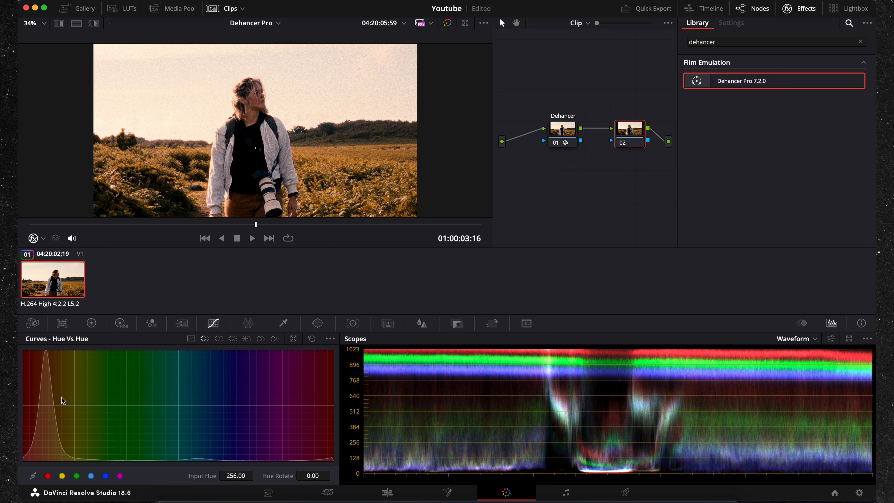
Step: On the new node's Hue Vs Hue curve, isolate the orange-yellow peak and lower its middle point to about -15.20 hue rotate
{"action": "left_click", "coordinate": [29, 407]}
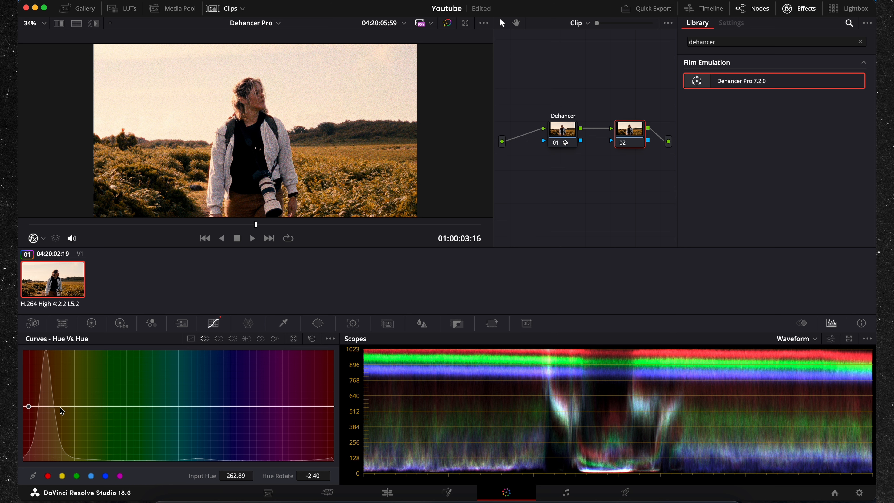
{"action": "left_click", "coordinate": [64, 407]}
{"action": "left_click_drag", "start_coordinate": [48, 410], "coordinate": [49, 415]}
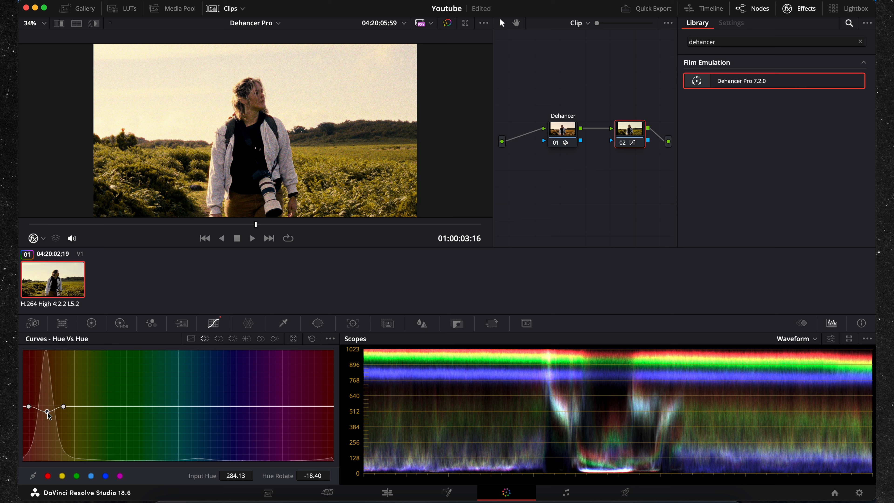
{"action": "left_click_drag", "start_coordinate": [49, 414], "coordinate": [48, 412]}
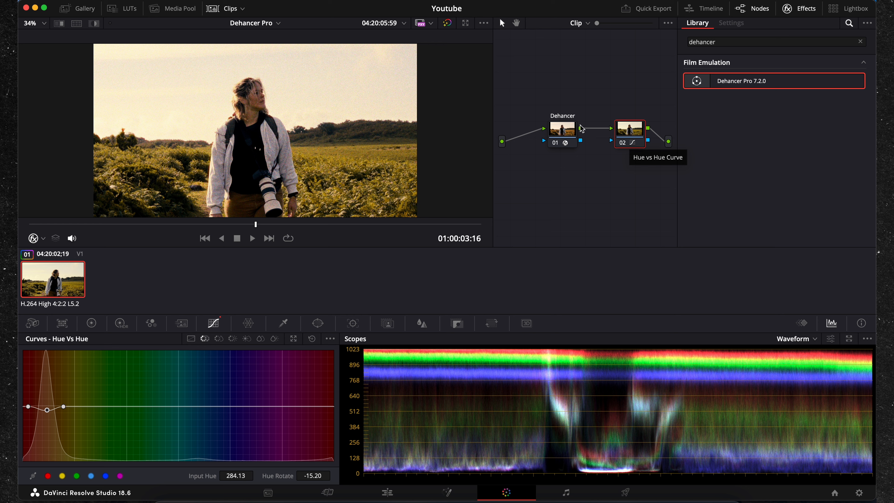
Step: Select the Dehancer node and review its print, film grain, halation and bloom settings
{"action": "left_click", "coordinate": [569, 132]}
{"action": "scroll", "coordinate": [777, 208], "scroll_direction": "down", "scroll_amount": 3}
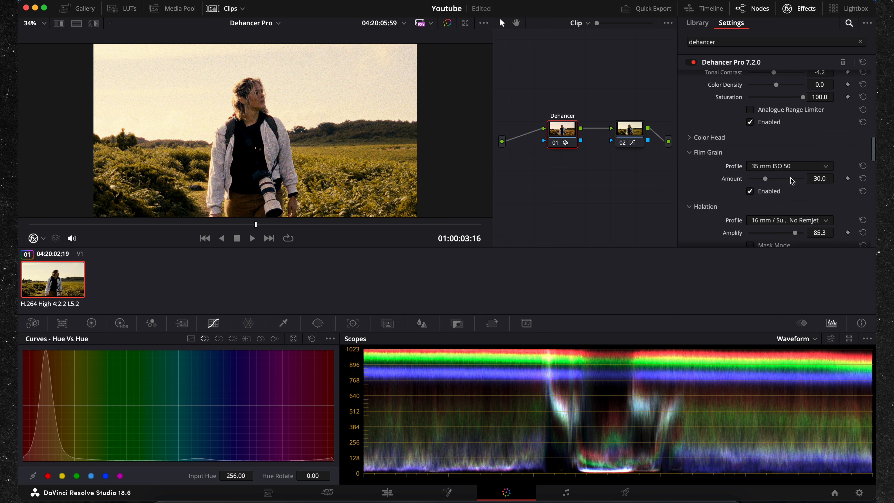
{"action": "scroll", "coordinate": [792, 179], "scroll_direction": "down", "scroll_amount": 2}
{"action": "scroll", "coordinate": [792, 197], "scroll_direction": "down", "scroll_amount": 2}
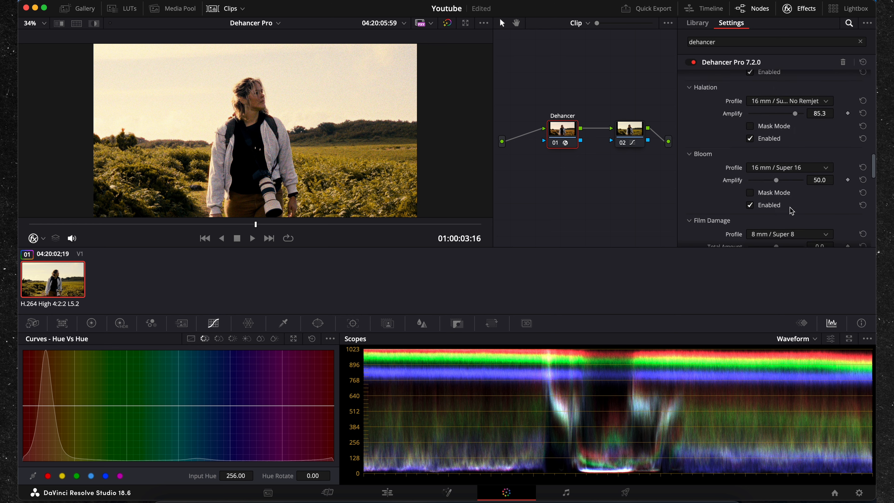
{"action": "scroll", "coordinate": [790, 211], "scroll_direction": "up", "scroll_amount": 7}
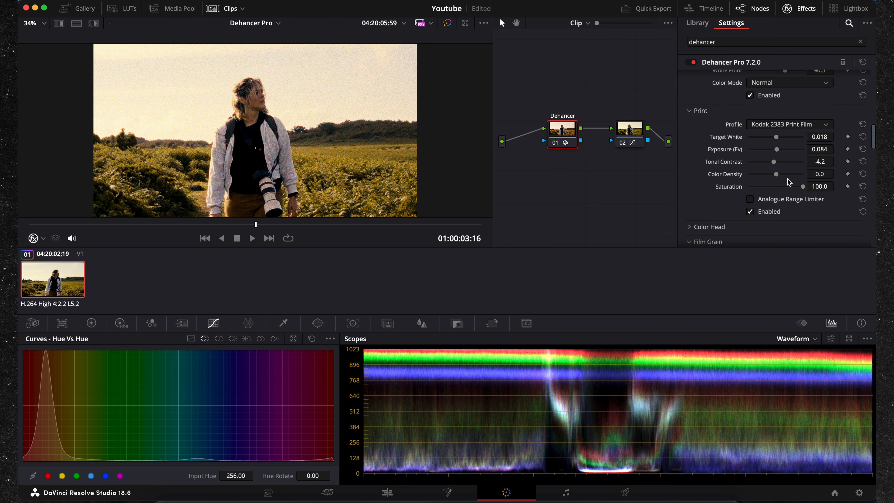
{"action": "scroll", "coordinate": [788, 179], "scroll_direction": "up", "scroll_amount": 8}
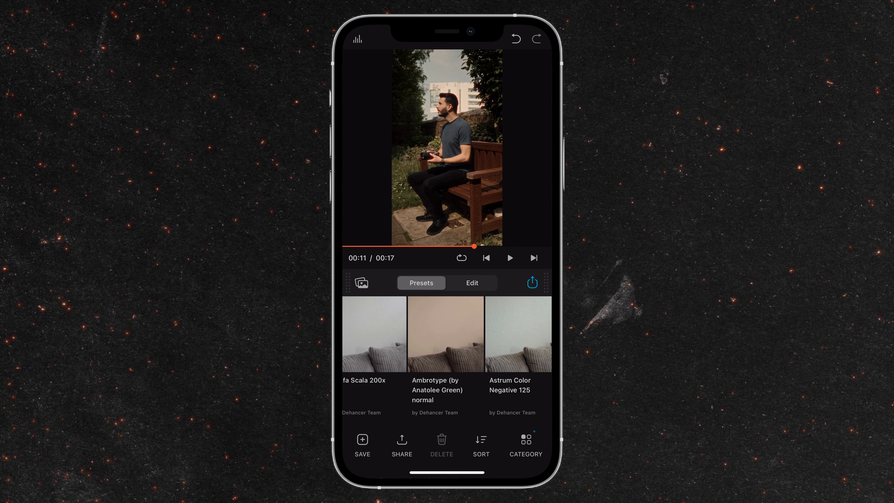
Step: In the Dehancer mobile app, apply the Cinestill 800T + Kodak Endura preset and review its Print settings
{"action": "left_click", "coordinate": [531, 352]}
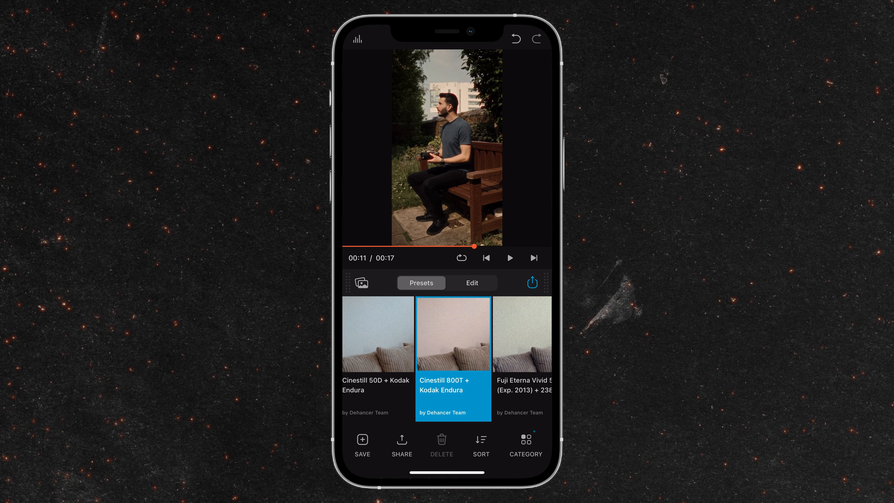
{"action": "left_click", "coordinate": [472, 282]}
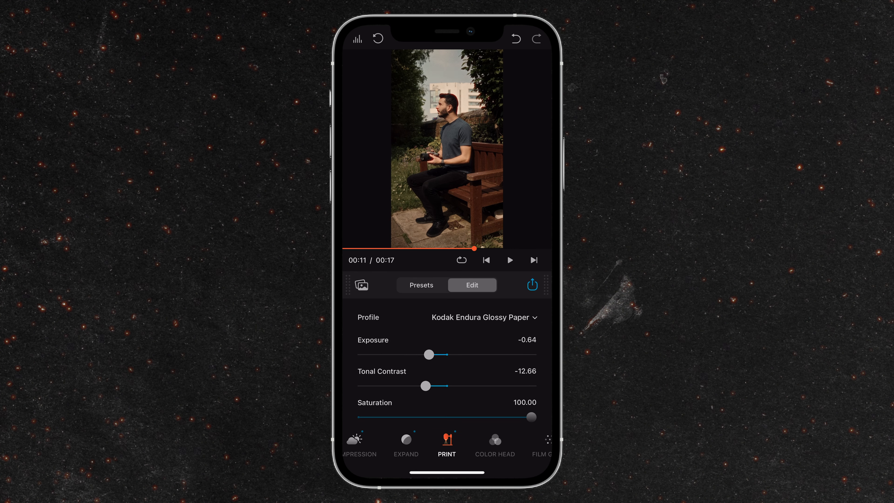
{"action": "scroll", "coordinate": [447, 363], "scroll_direction": "down", "scroll_amount": 3}
{"action": "scroll", "coordinate": [447, 363], "scroll_direction": "up", "scroll_amount": 2}
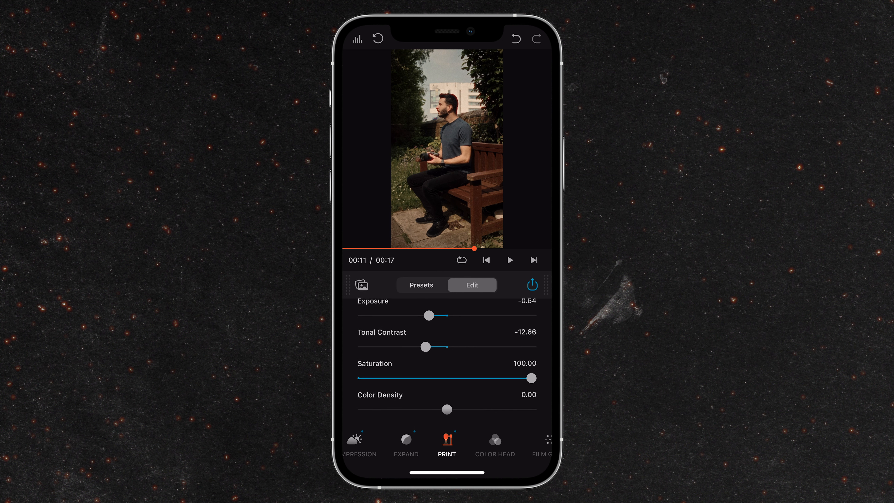
Step: Examine the preset's Expand settings for black point, white point and color mode
{"action": "left_click", "coordinate": [406, 445]}
{"action": "scroll", "coordinate": [447, 370], "scroll_direction": "down", "scroll_amount": 1}
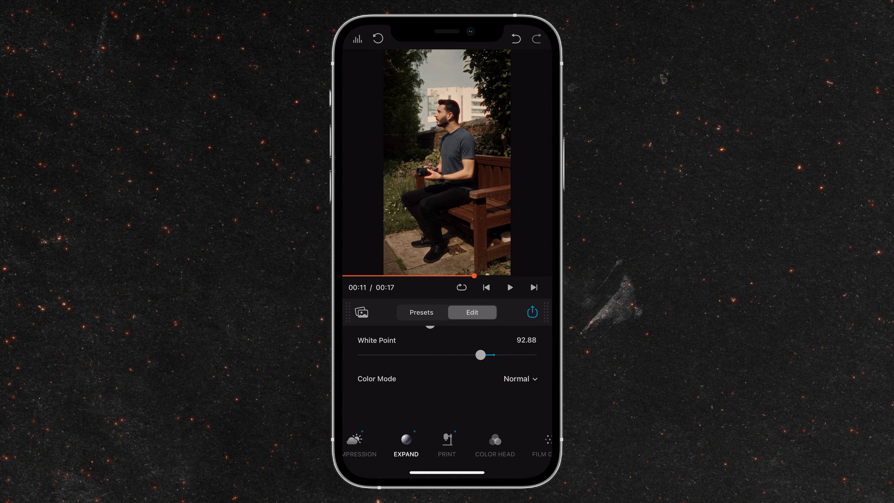
{"action": "scroll", "coordinate": [447, 370], "scroll_direction": "up", "scroll_amount": 1}
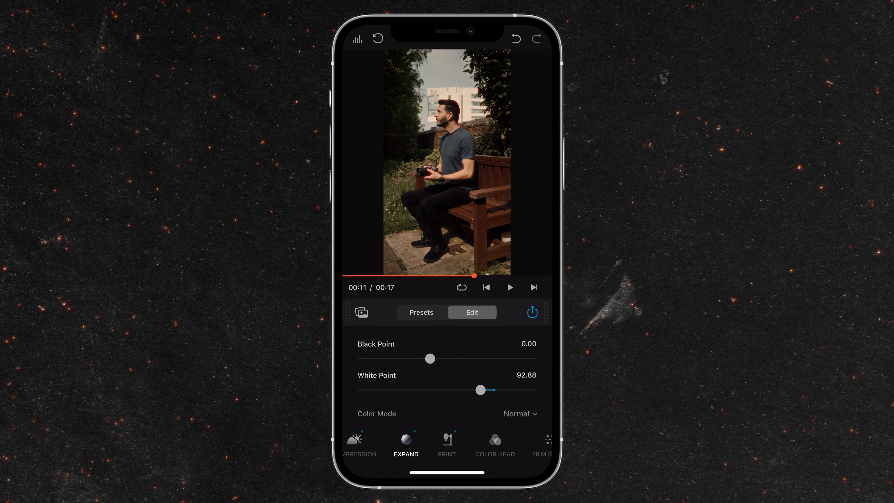
Step: Open the Halation settings of the video and adjust the halation slightly
{"action": "scroll", "coordinate": [447, 444], "scroll_direction": "right", "scroll_amount": 4}
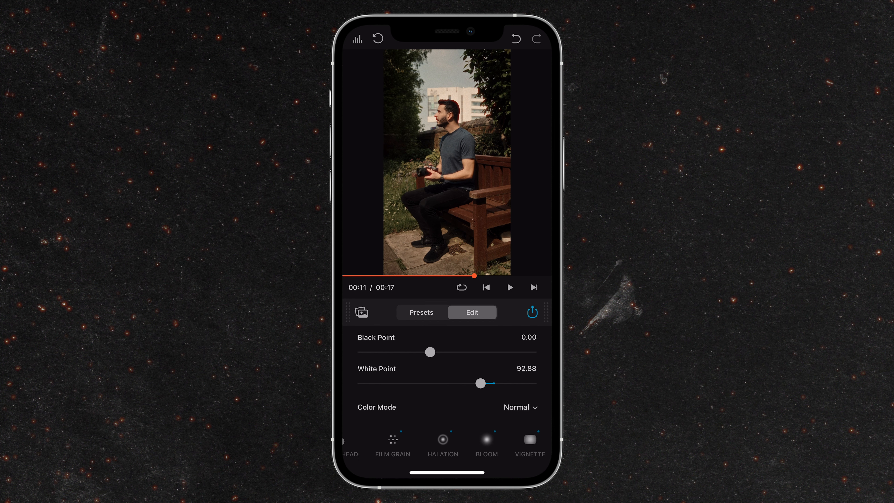
{"action": "left_click", "coordinate": [443, 444]}
{"action": "mouse_move", "coordinate": [500, 381]}
{"action": "left_mouse_down"}
{"action": "mouse_move", "coordinate": [421, 382]}
{"action": "mouse_move", "coordinate": [504, 382]}
{"action": "left_mouse_up"}
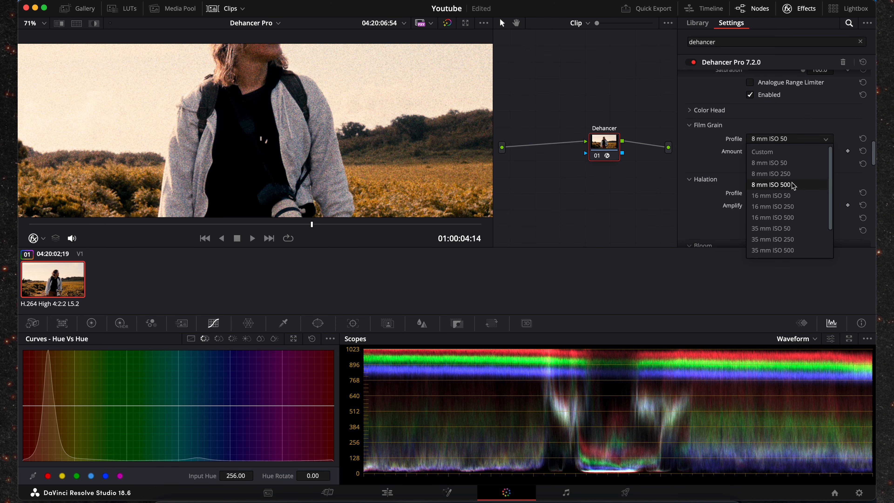
Step: Back in DaVinci Resolve, set the Film Grain profile to 8 mm ISO 500 and reopen the profile choices
{"action": "left_click", "coordinate": [774, 169]}
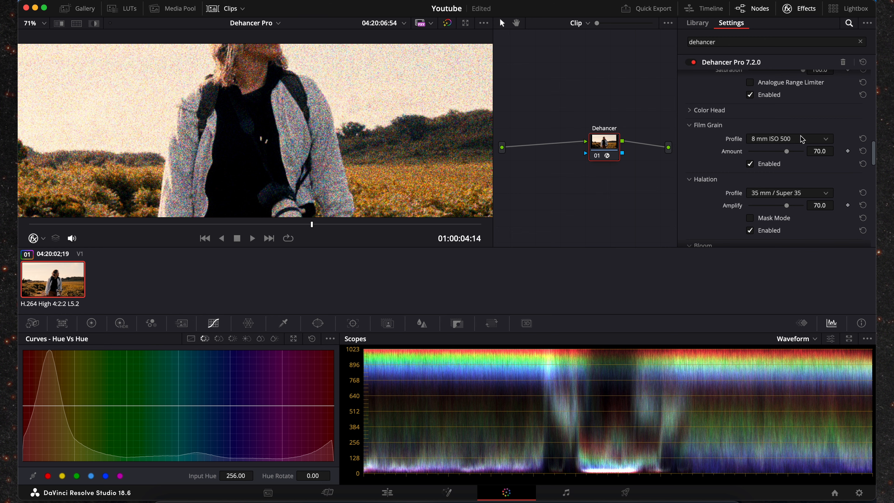
{"action": "left_click", "coordinate": [802, 139]}
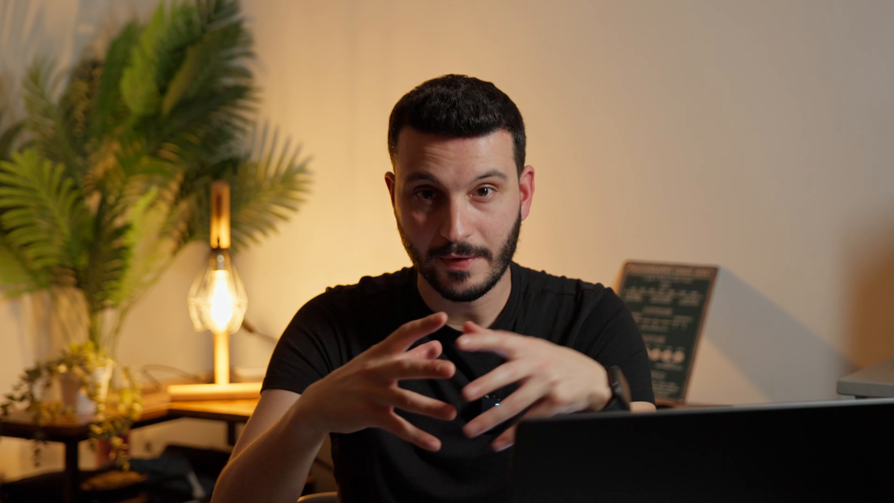